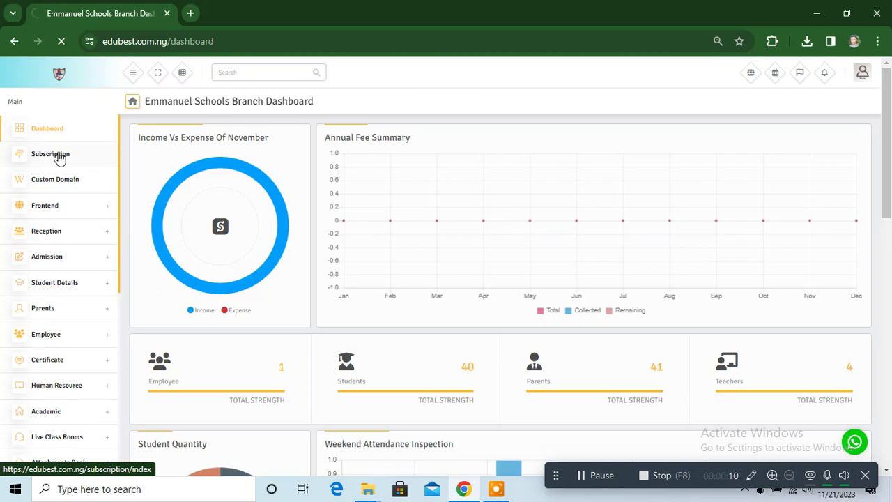
Open the school subscription page and review the school details, payment history and module permissions
left_click(60, 157)
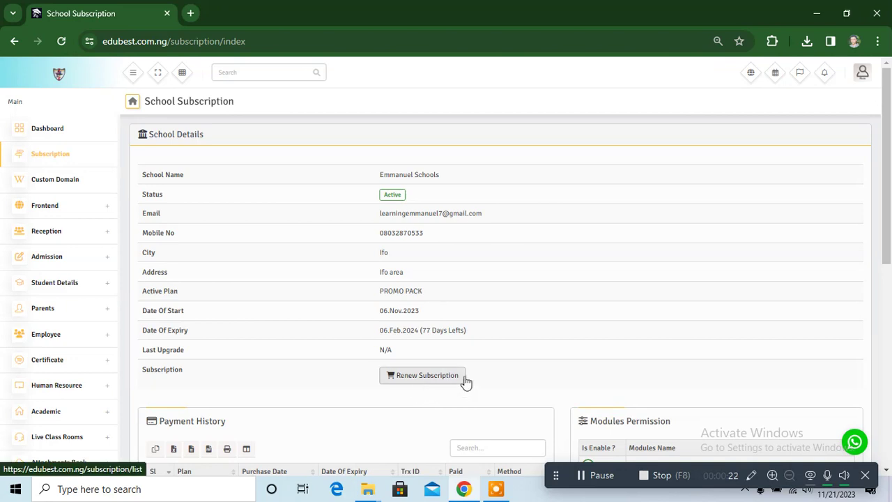
left_click_drag(886, 218, 887, 285)
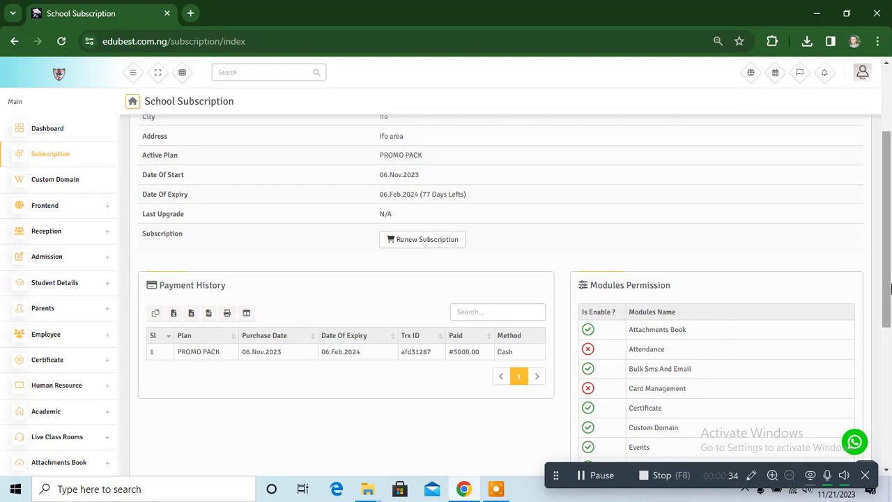
left_click_drag(890, 262, 884, 189)
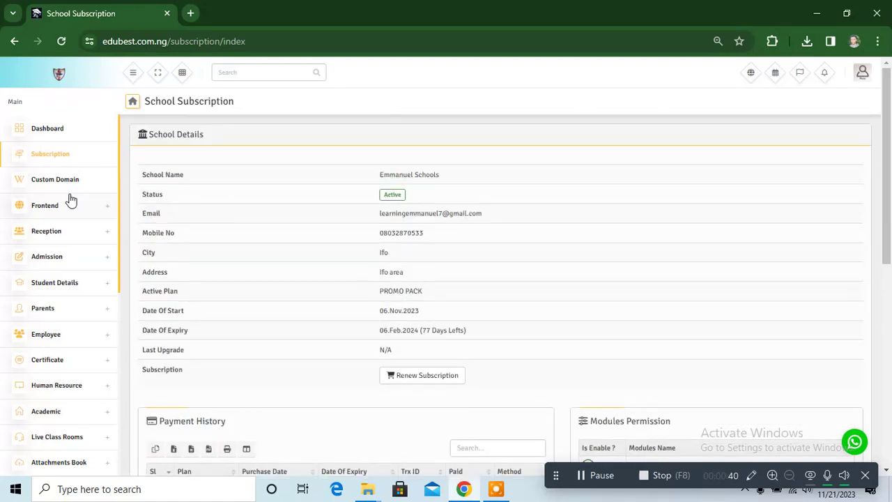
Open the custom domain request form and review its DNS record instructions
left_click(53, 181)
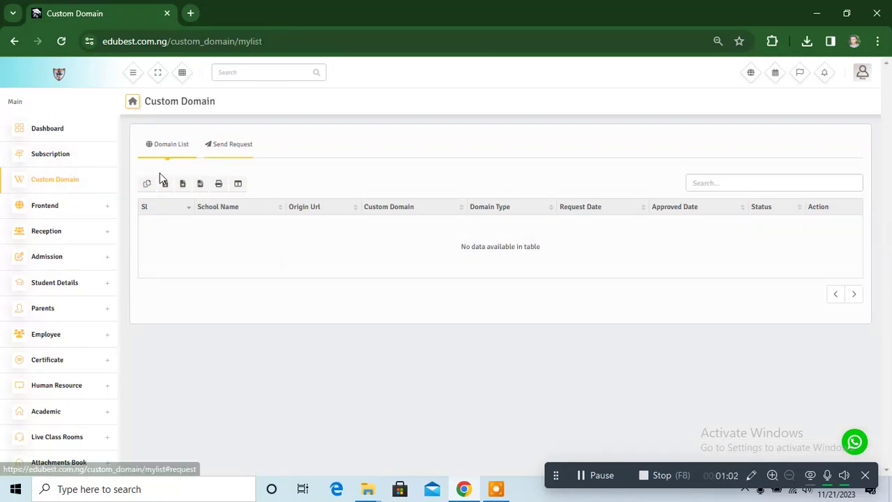
left_click(237, 145)
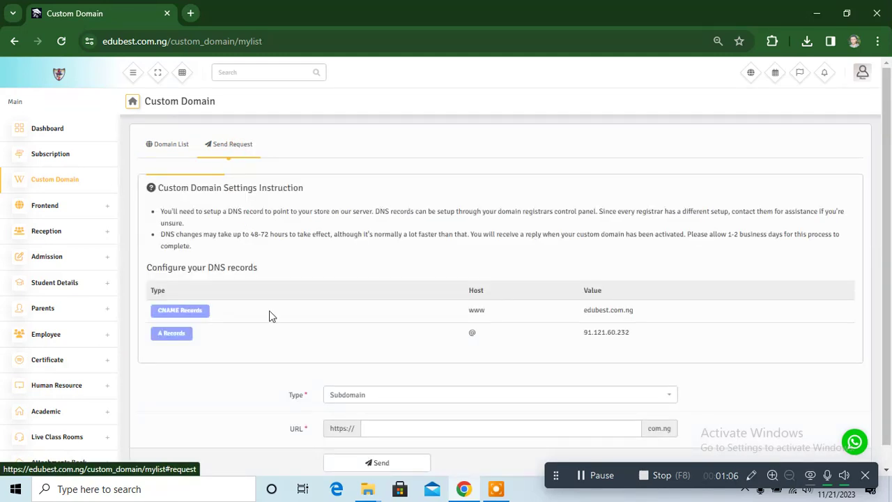
scroll(697, 348, "down", 1)
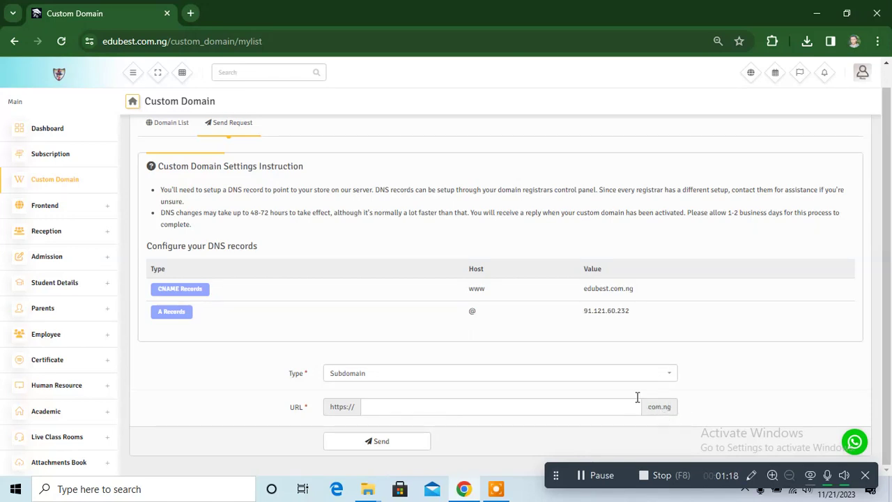
Try the Domain type in the custom domain request, and return it to Subdomain with the URL field active
left_click(616, 374)
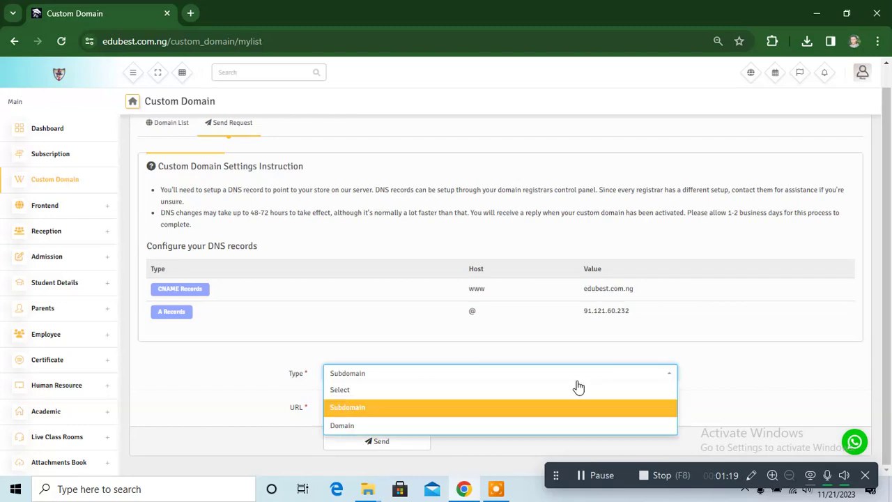
left_click(426, 425)
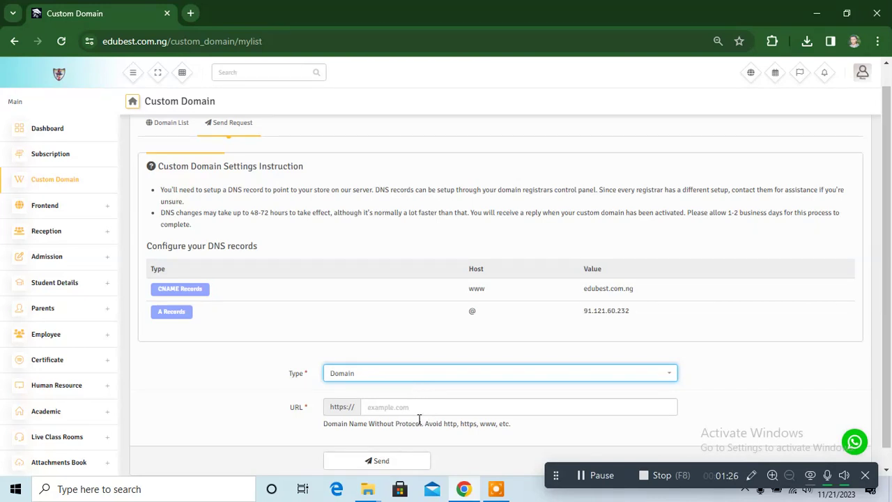
left_click(403, 373)
left_click(390, 410)
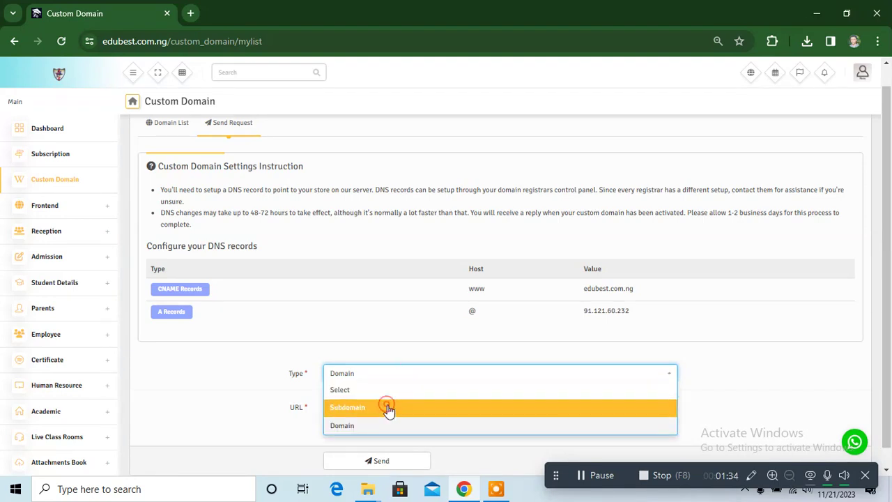
left_click(415, 405)
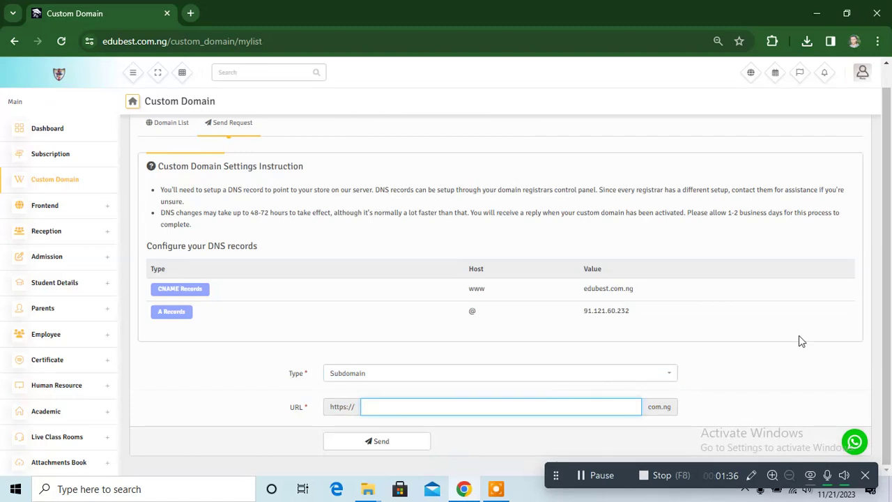
Open the website settings of the school's Frontend section
left_click_drag(888, 227, 890, 277)
left_click(52, 207)
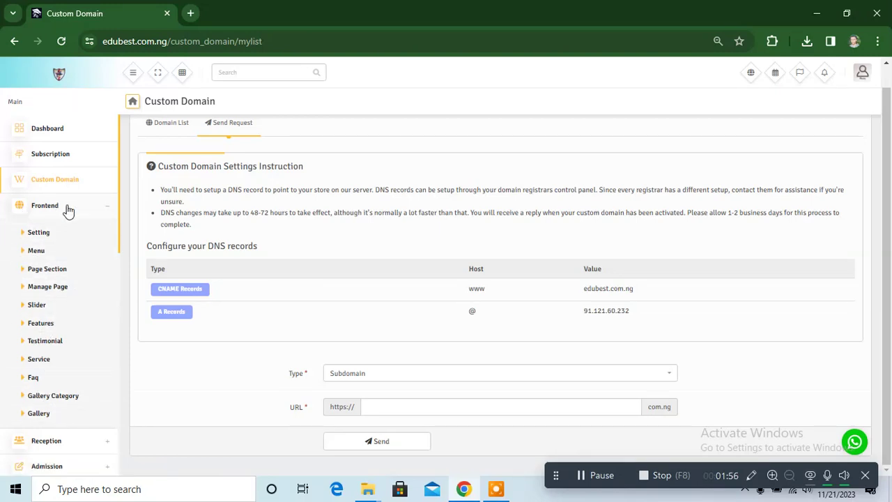
left_click(37, 238)
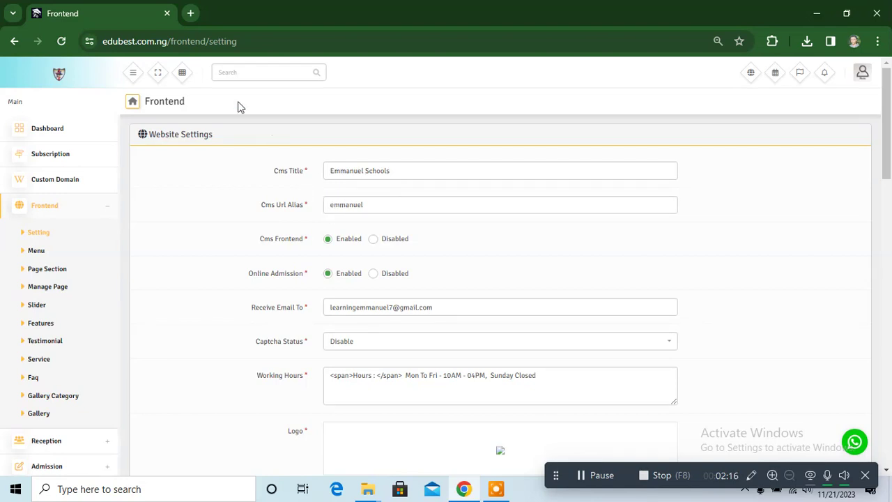
Enter the sample school address edubest.com.ng/schoolname in a new browser tab without loading it, and return to the Frontend settings
left_click(190, 14)
type("edu")
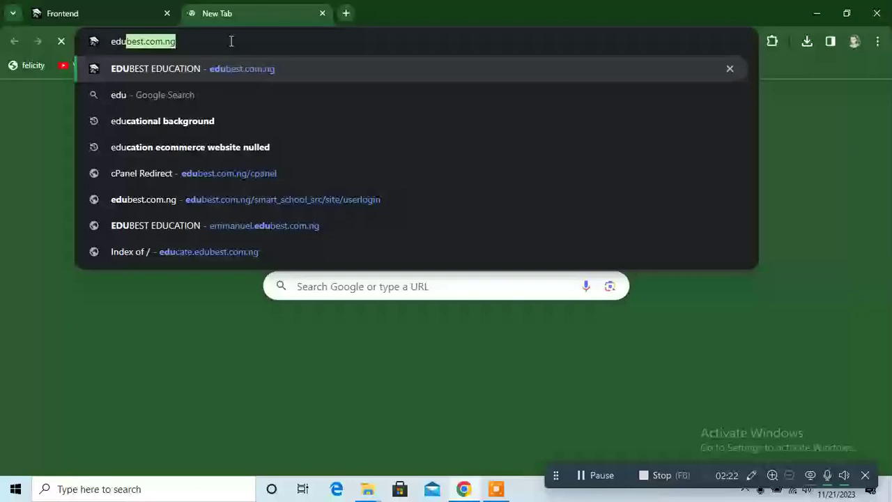
type(".com.ng")
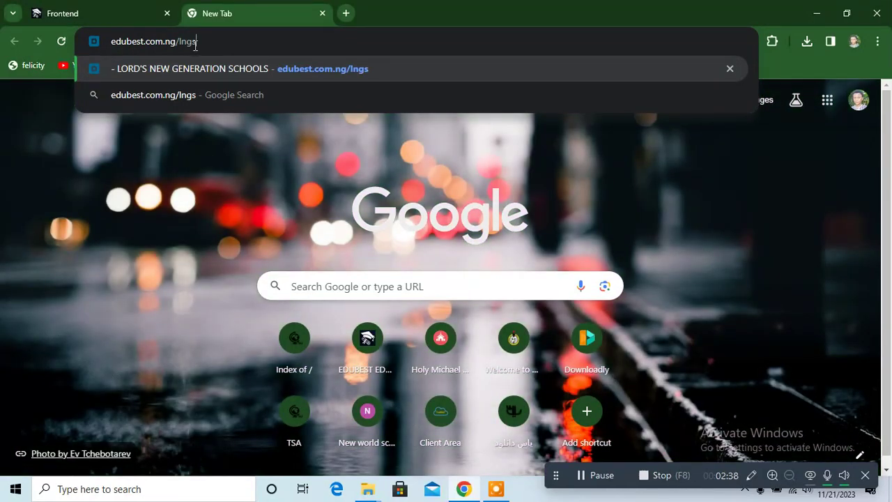
key("BackSpace")
key("BackSpace")
key("BackSpace")
key("BackSpace")
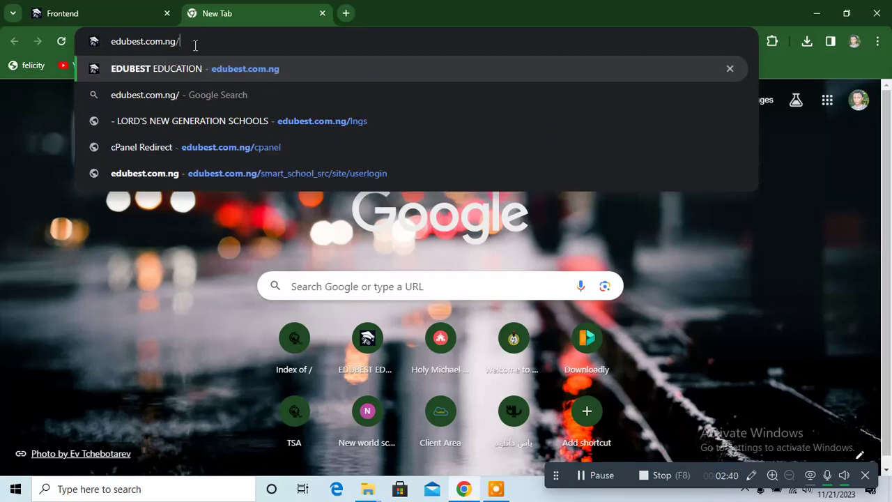
type("sch")
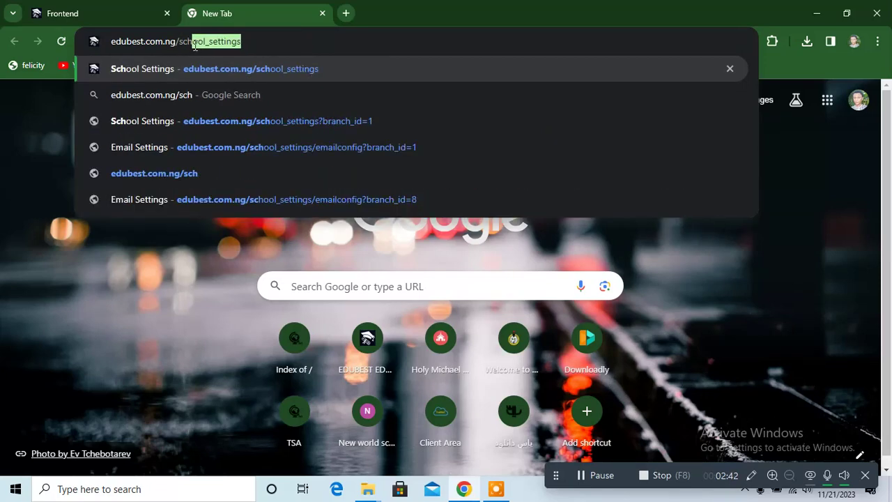
type("oolnam")
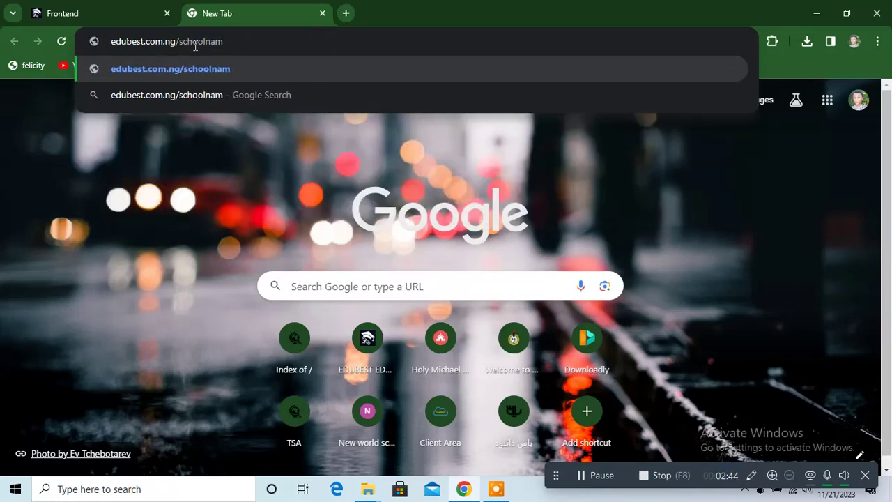
type("e")
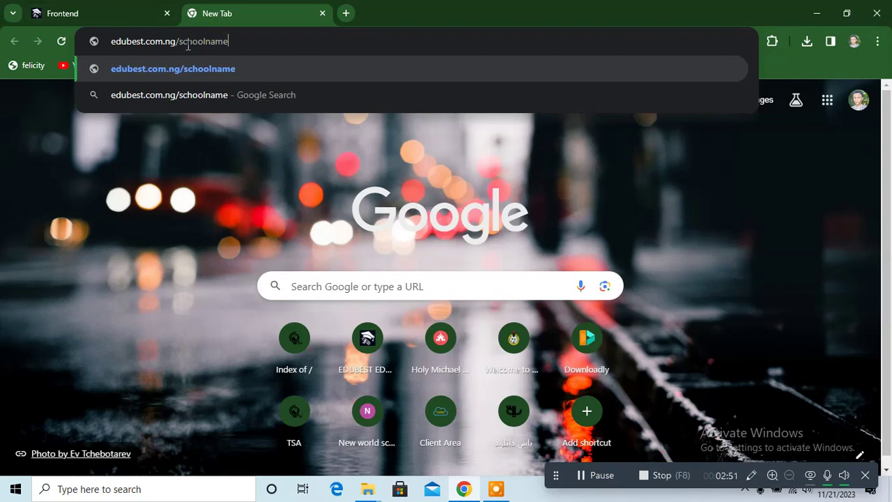
key("ctrl+1")
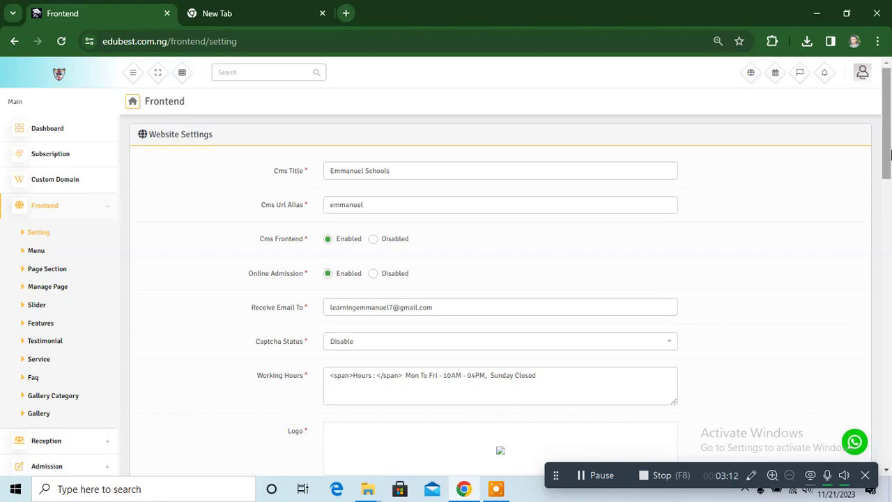
Try the captcha status Enable in the website settings, and set it back to Disable
left_click_drag(890, 162, 890, 190)
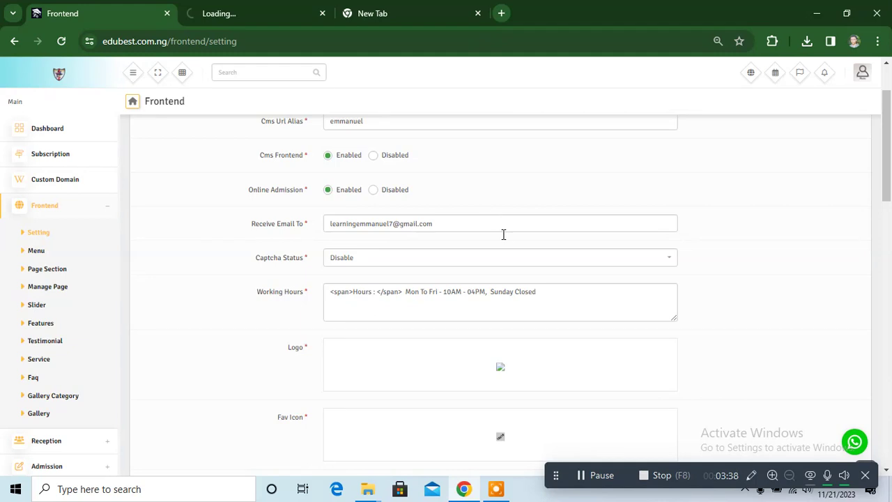
left_click(384, 261)
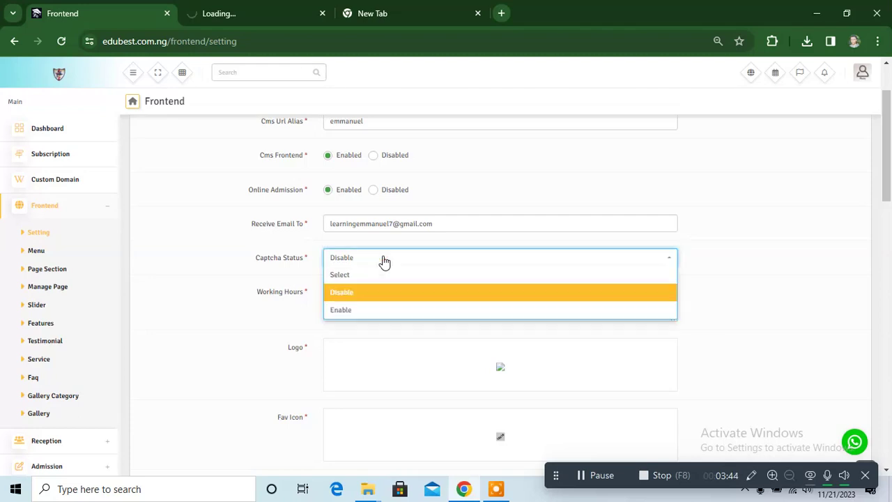
left_click(362, 311)
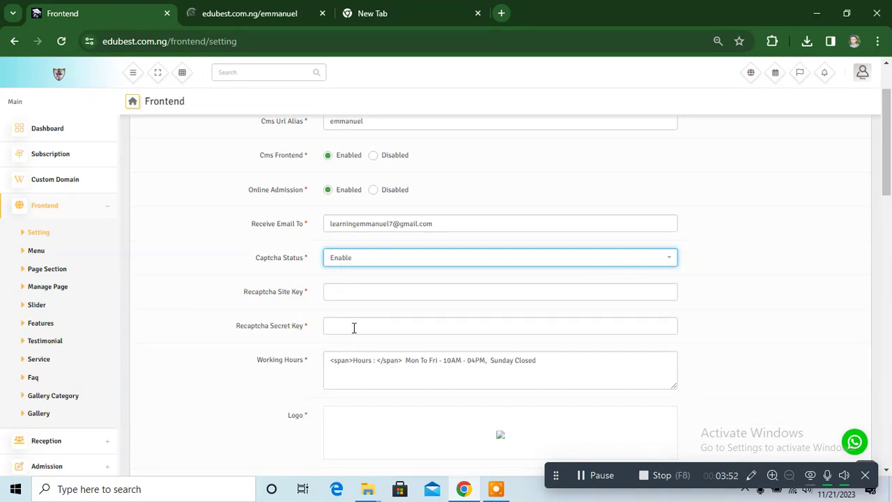
left_click(361, 260)
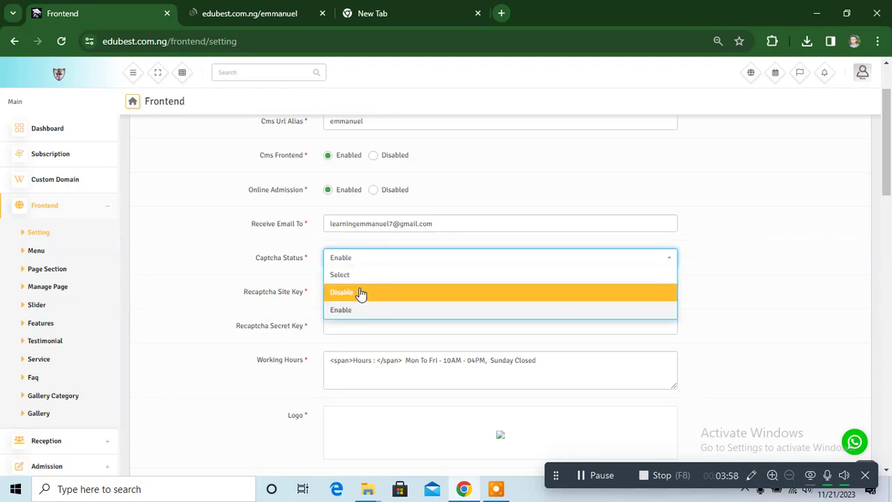
left_click(361, 294)
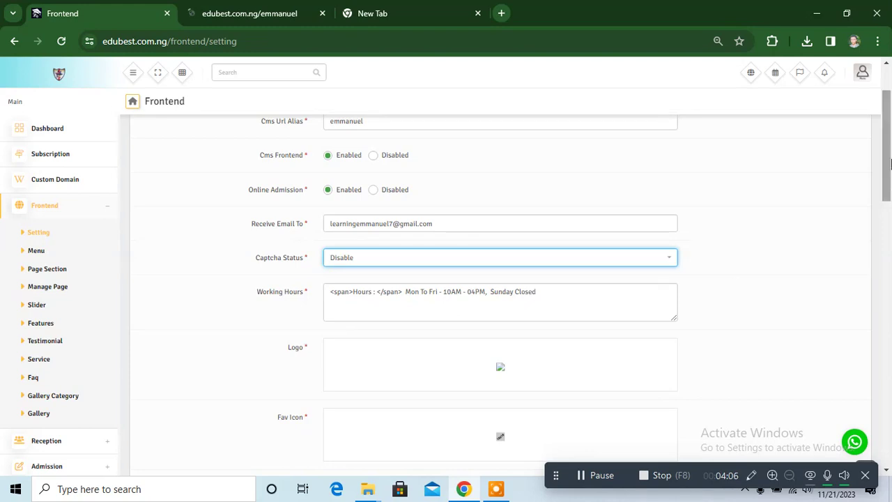
Examine the address, Google Analytics and Theme Options fields in the website settings
left_click_drag(890, 164, 891, 252)
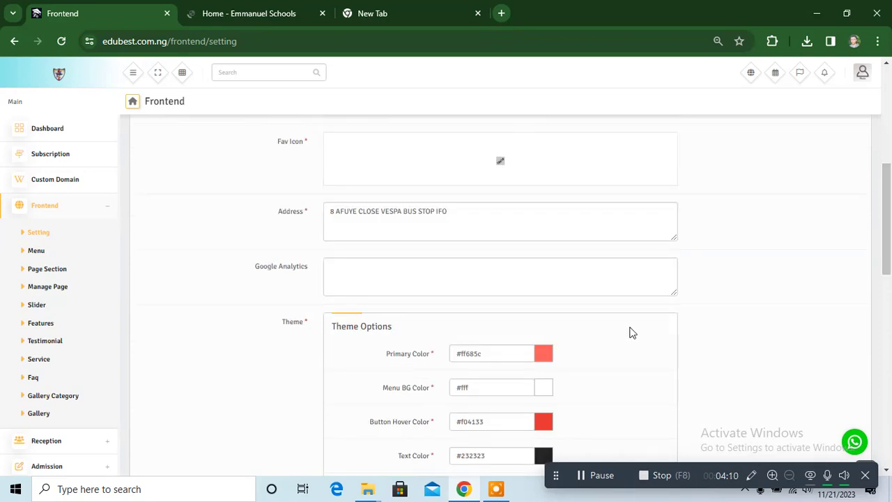
left_click_drag(890, 209, 890, 251)
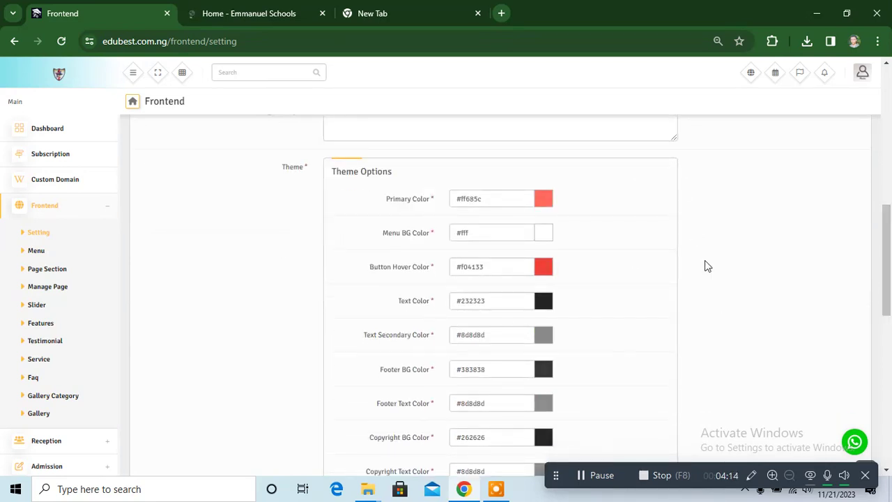
left_click_drag(889, 234, 888, 253)
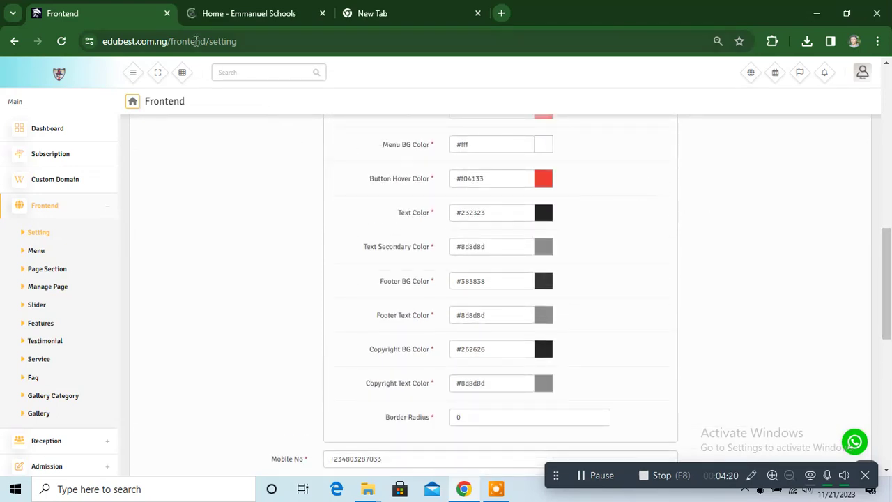
Compare the Theme Options colours in the website settings with how they appear on the school's public homepage
left_click(231, 16)
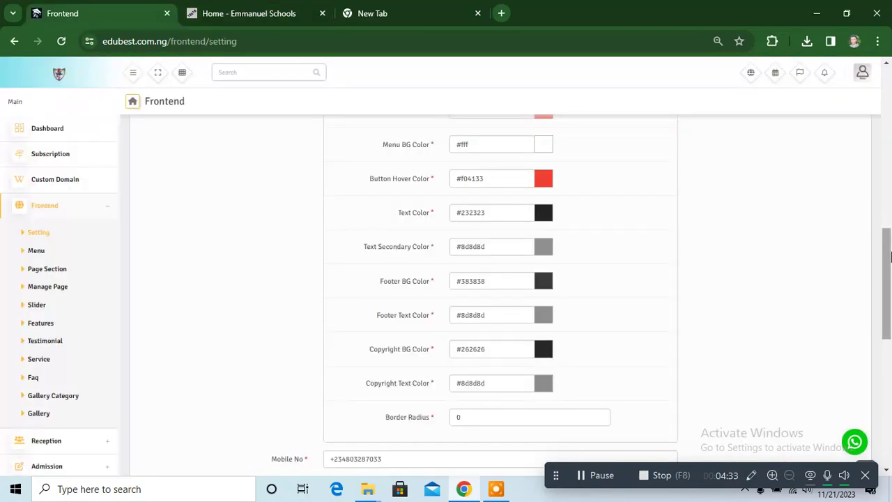
scroll(541, 170, "up", 1)
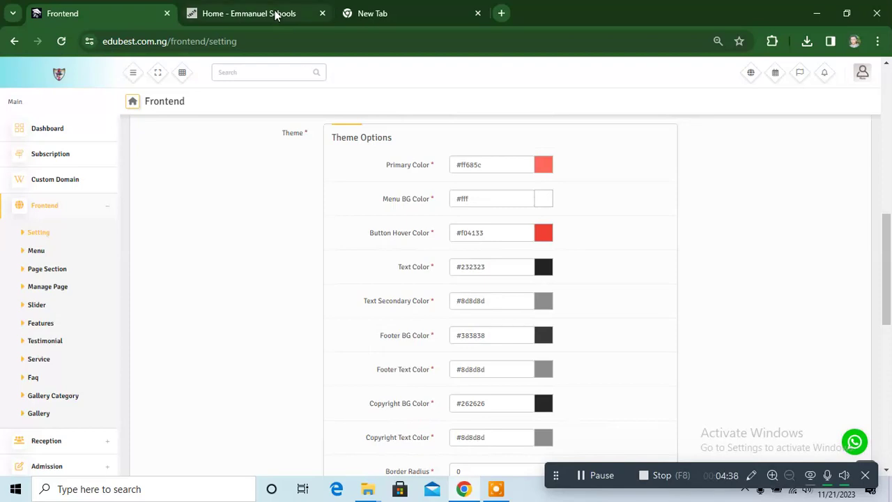
left_click(275, 16)
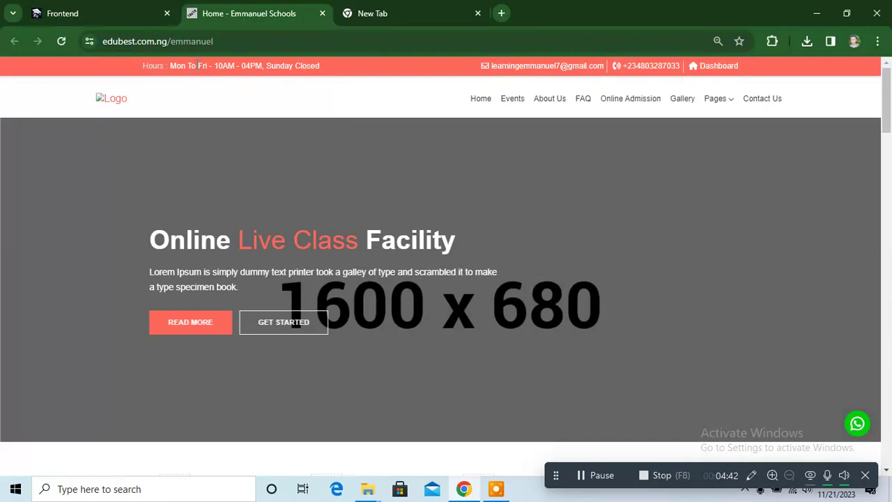
left_click(125, 11)
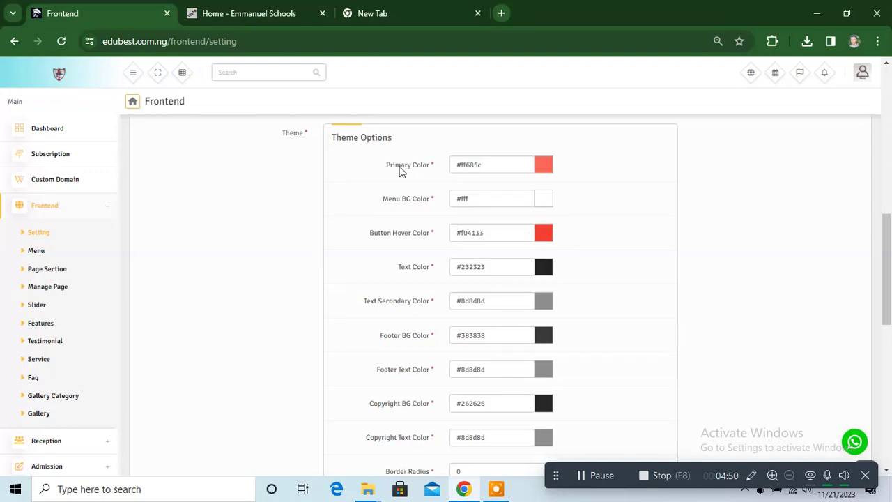
left_click(243, 7)
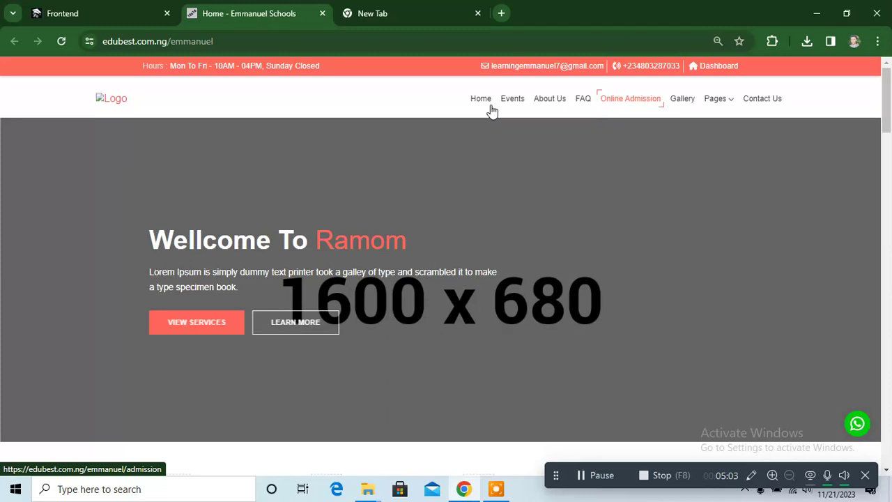
left_click(115, 13)
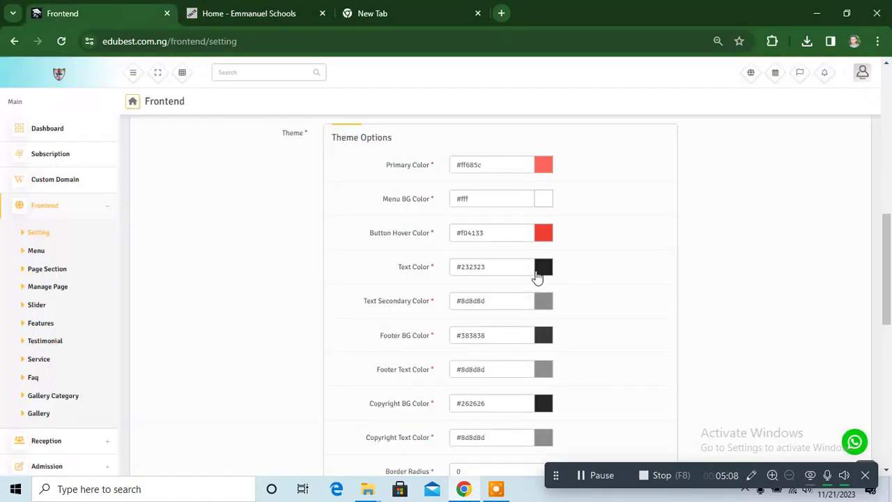
left_click(245, 16)
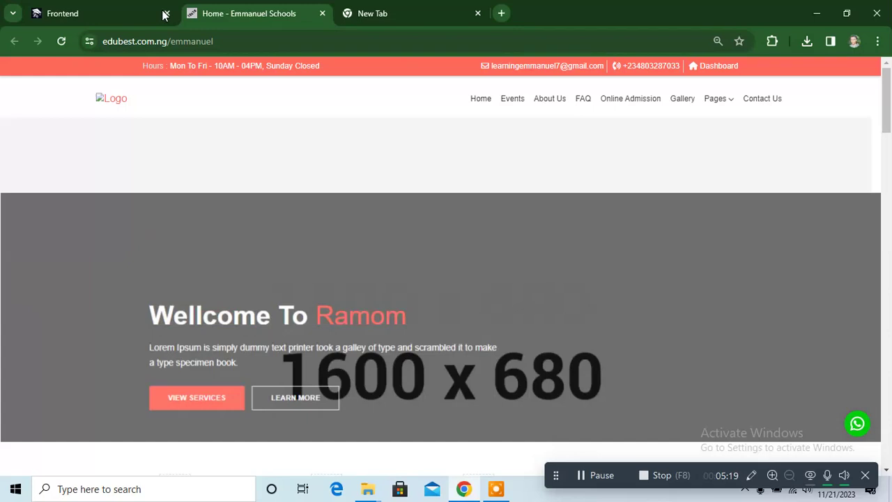
left_click(161, 13)
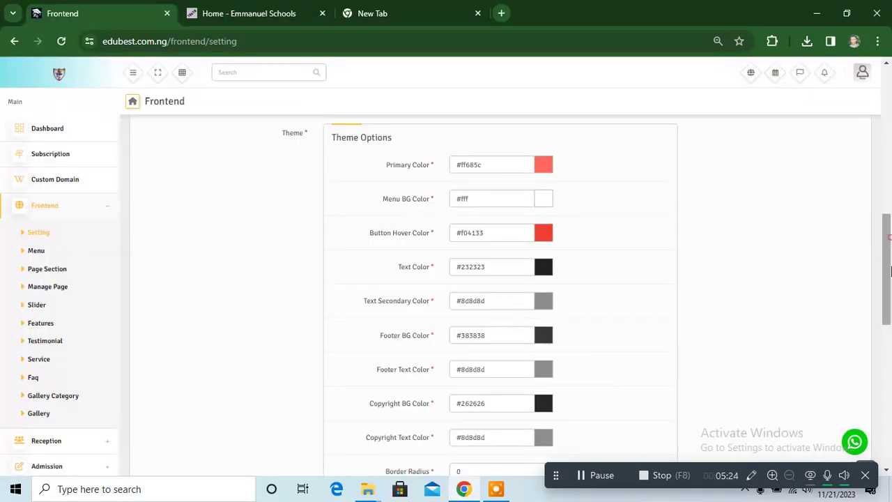
Compare the remaining Theme Options and contact fields in the website settings with the footer of the school's public homepage
left_click_drag(888, 241, 885, 268)
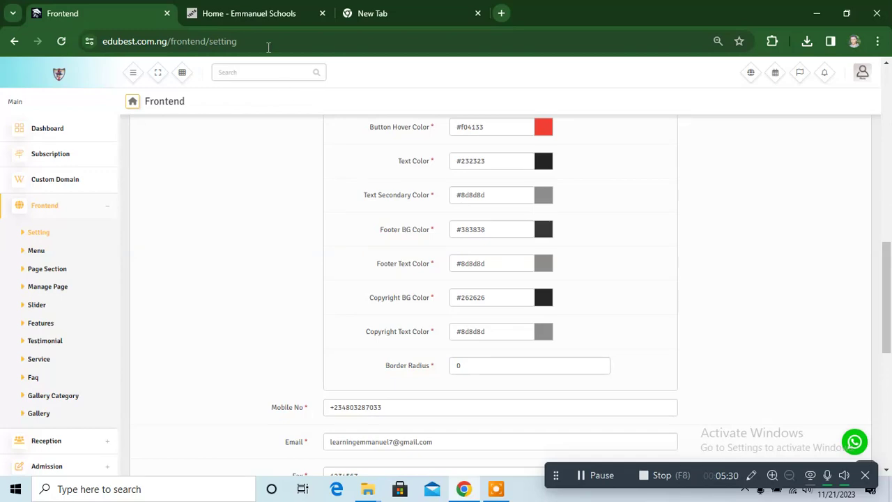
left_click(273, 15)
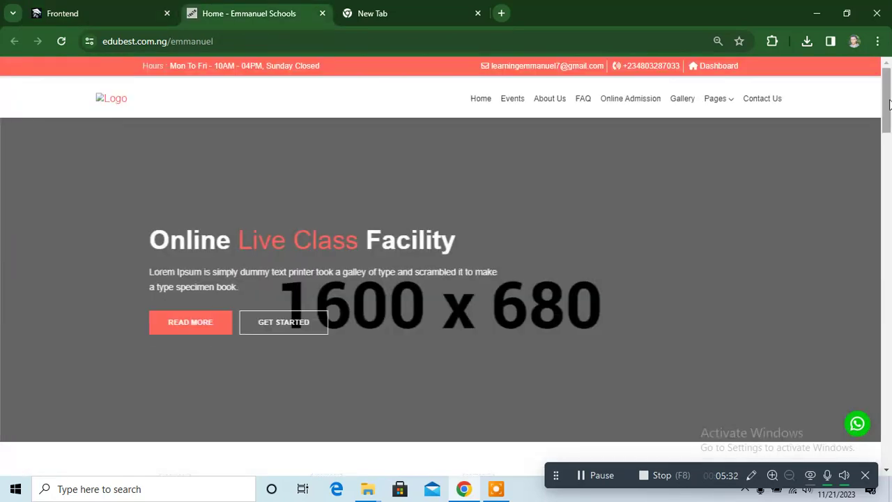
left_click_drag(888, 98, 890, 454)
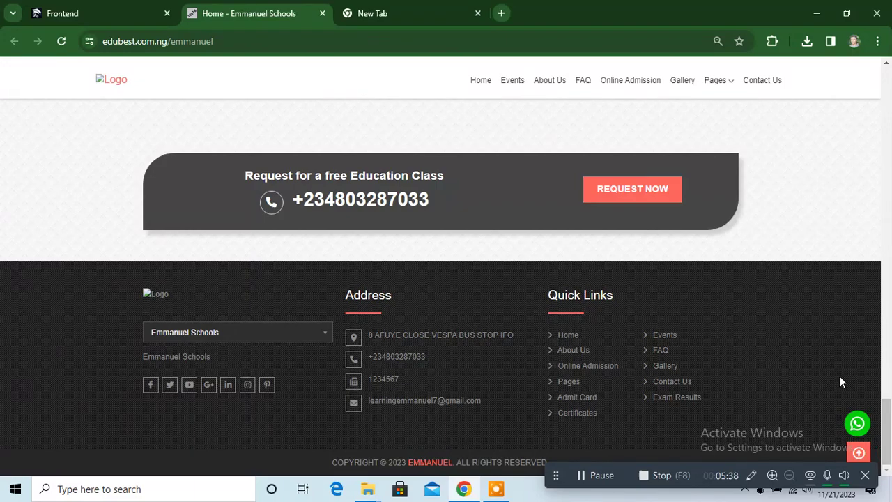
left_click_drag(888, 420, 889, 87)
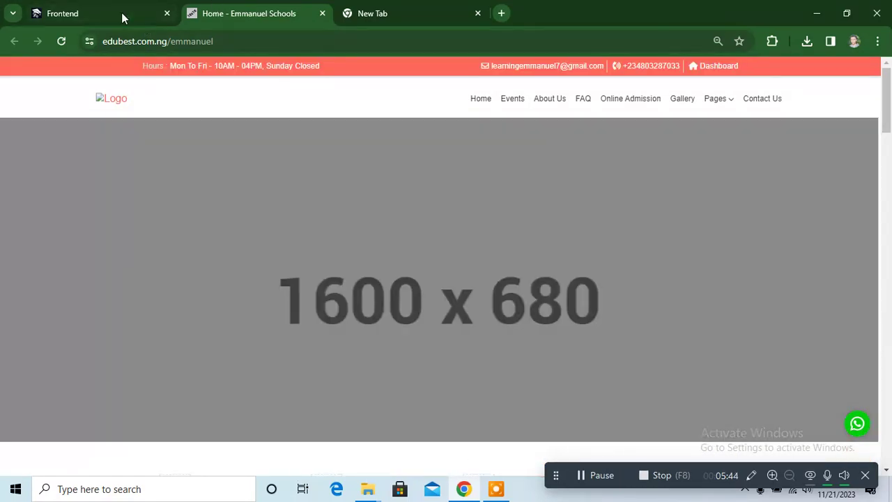
left_click(122, 17)
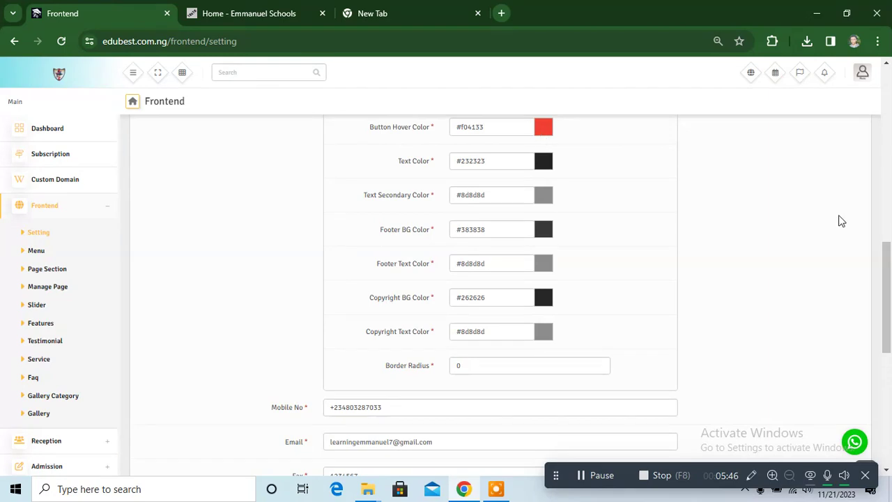
left_click_drag(890, 298, 889, 122)
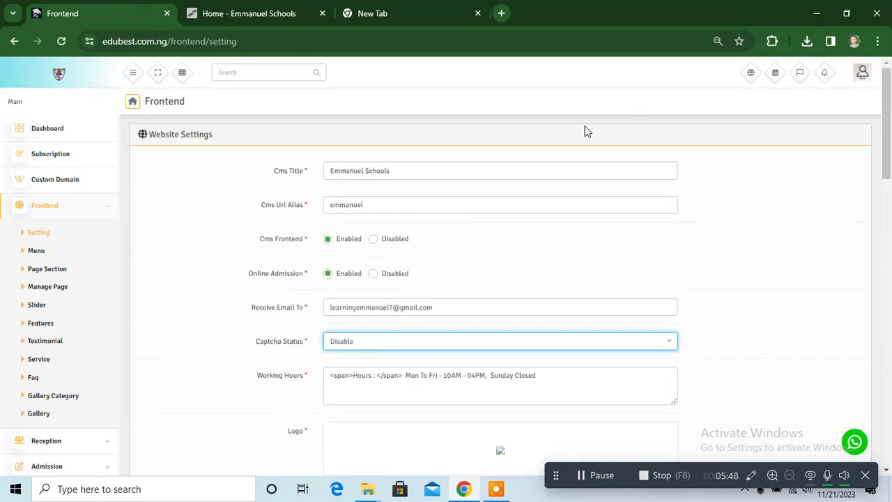
Try publishing the Teachers item in the Frontend menu list, and unpublish it again
left_click(29, 252)
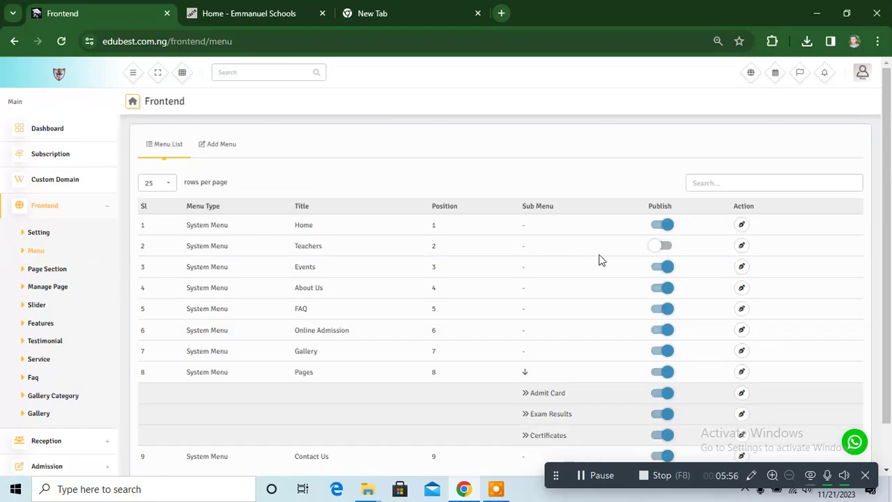
left_click(663, 247)
left_click(664, 248)
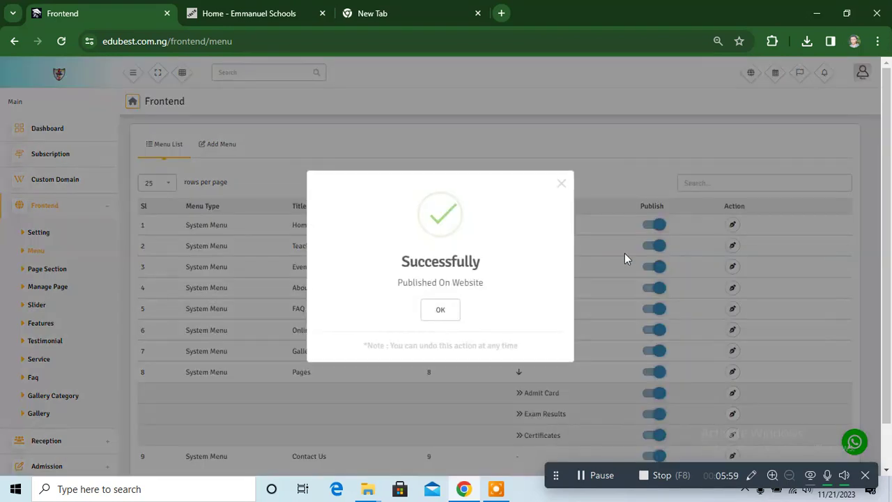
left_click(454, 308)
left_click(661, 248)
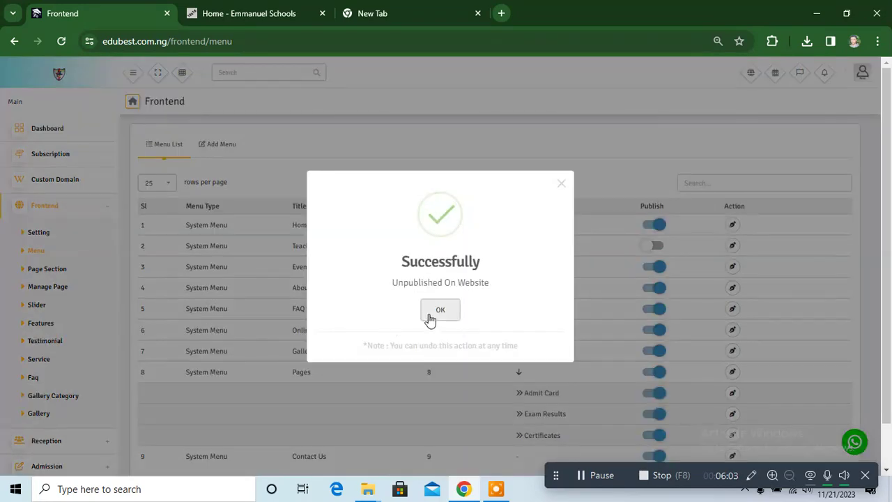
left_click(430, 318)
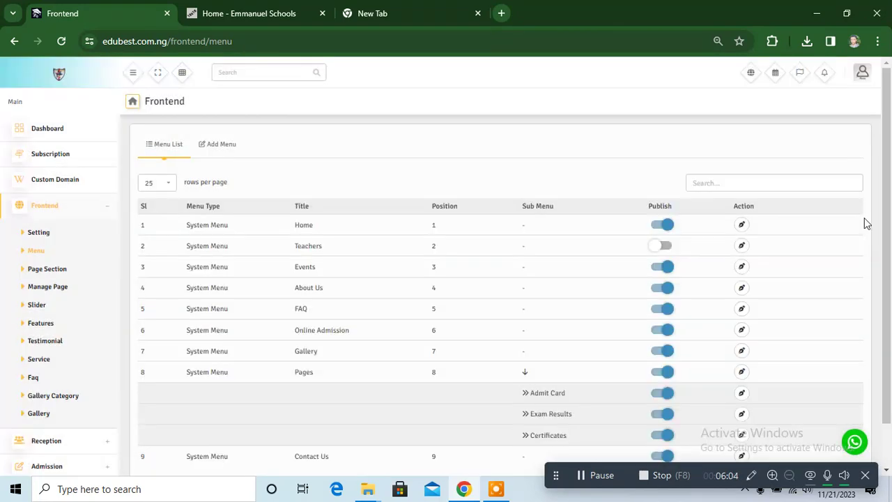
Compare the Frontend menu list with the public homepage's navigation, including the Pages submenu
left_click_drag(888, 207, 890, 303)
scroll(762, 281, "up", 1)
left_click(271, 16)
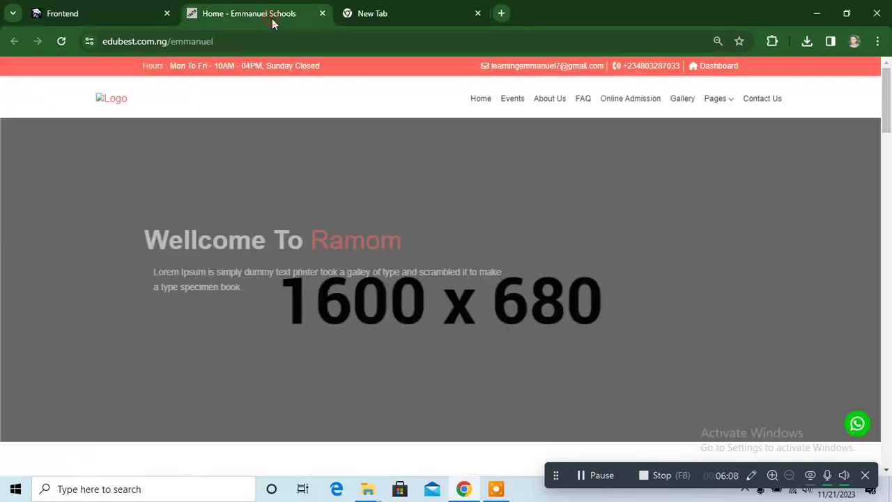
mouse_move(729, 106)
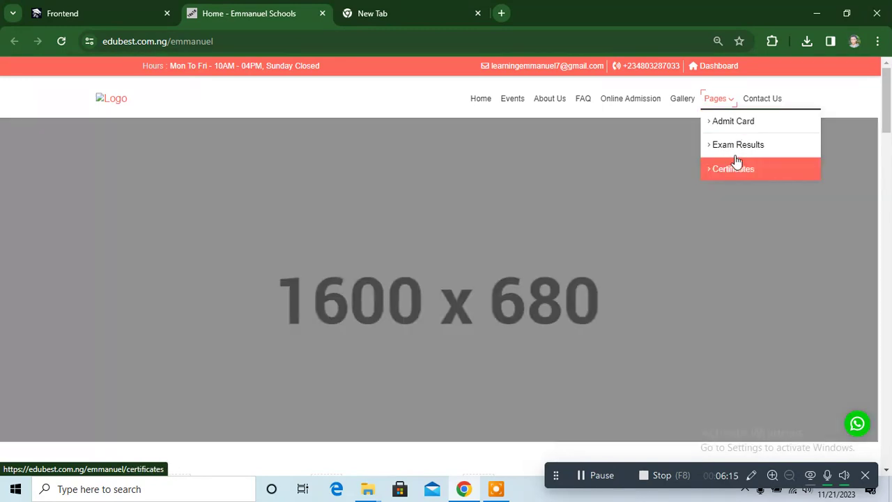
left_click(114, 13)
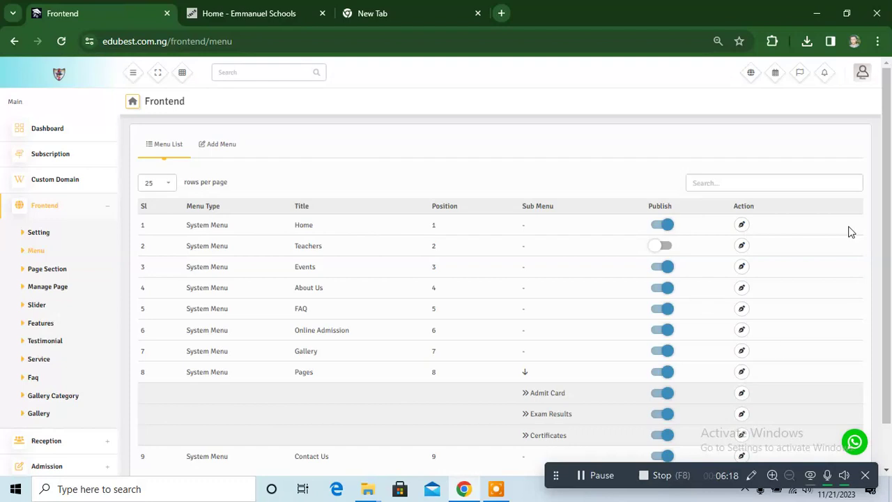
scroll(849, 231, "down", 1)
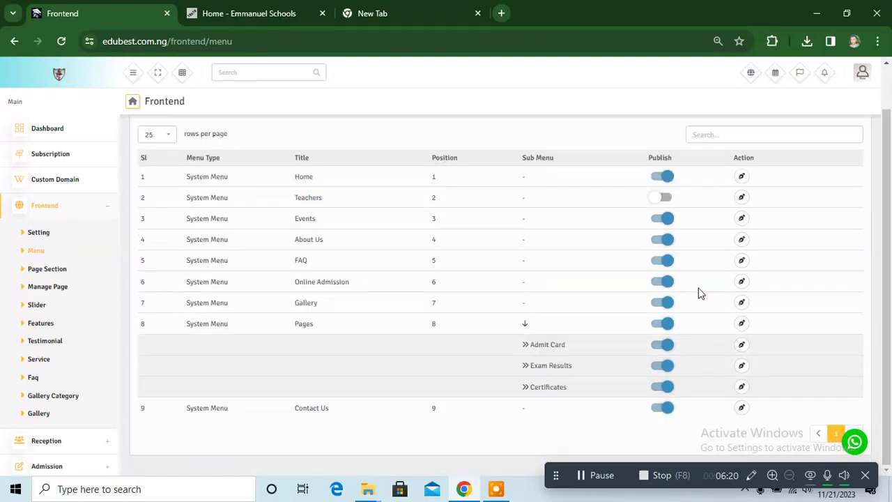
Open the Frontend page sections and examine the home page's Welcome Message fields, photo and title text color
left_click(55, 271)
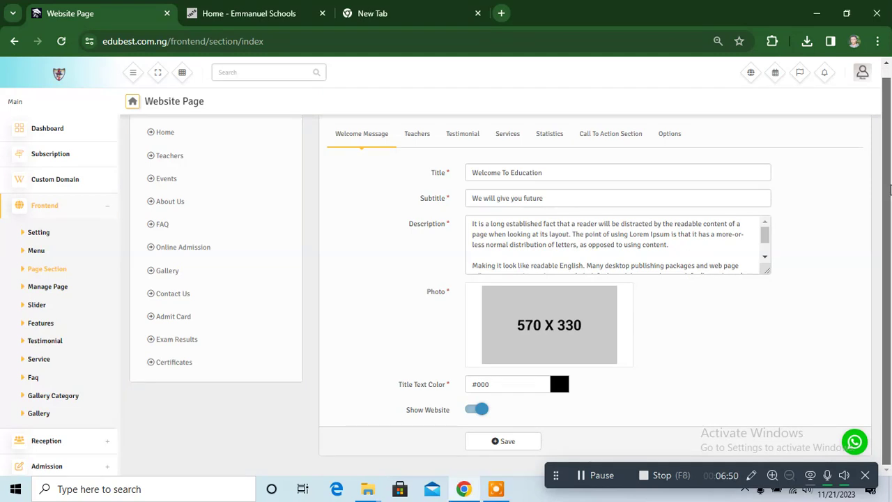
scroll(889, 189, "up", 1)
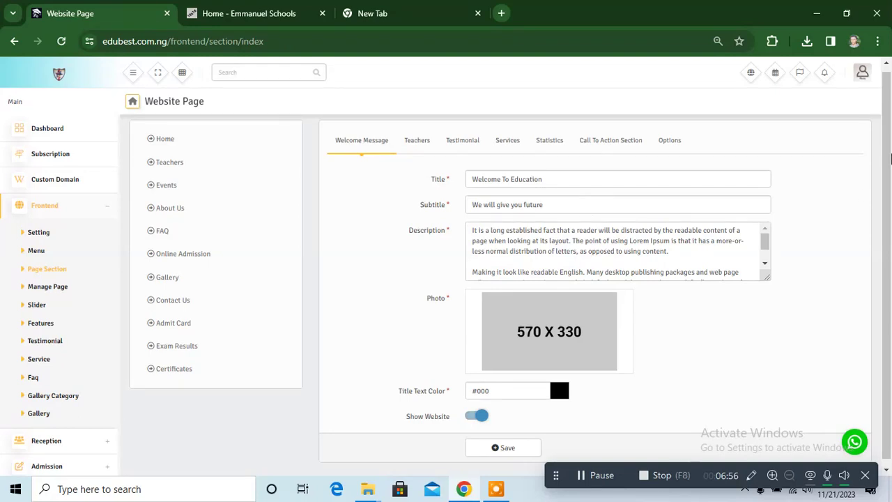
scroll(884, 153, "down", 1)
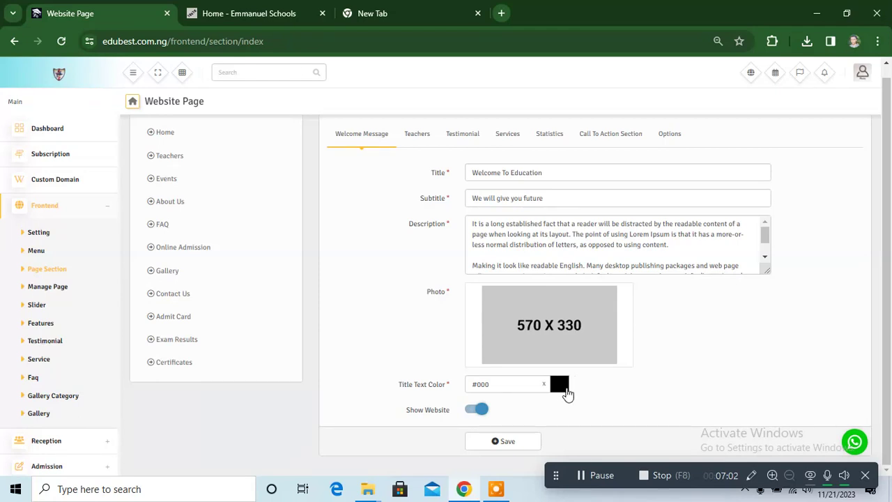
mouse_move(576, 361)
Browse the banner slides on the school's public homepage, and return to the Welcome Message settings
left_click(270, 11)
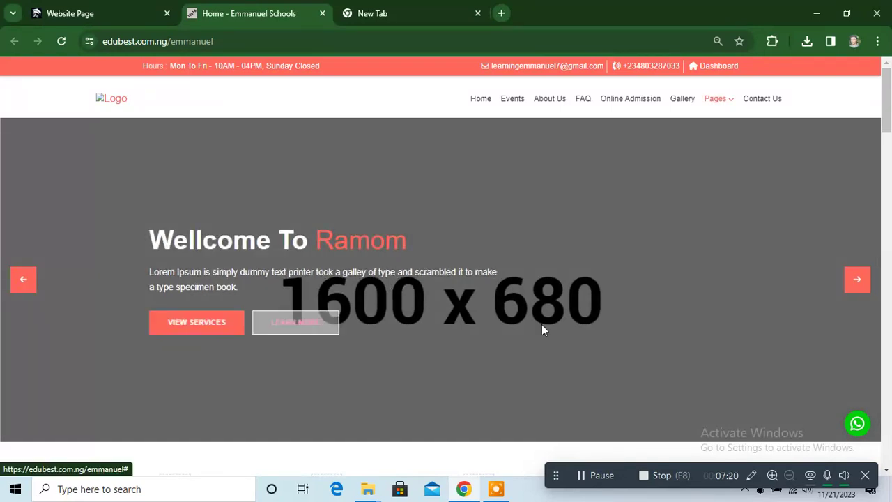
left_click(858, 280)
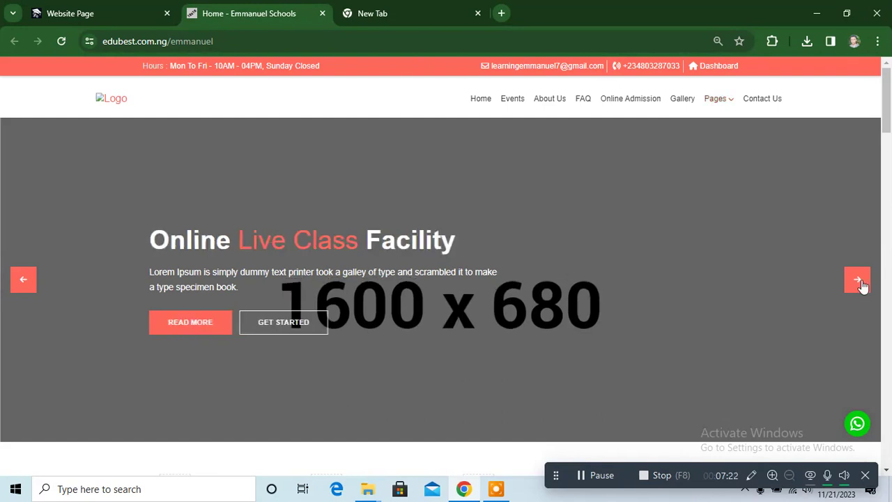
left_click(861, 284)
left_click(862, 284)
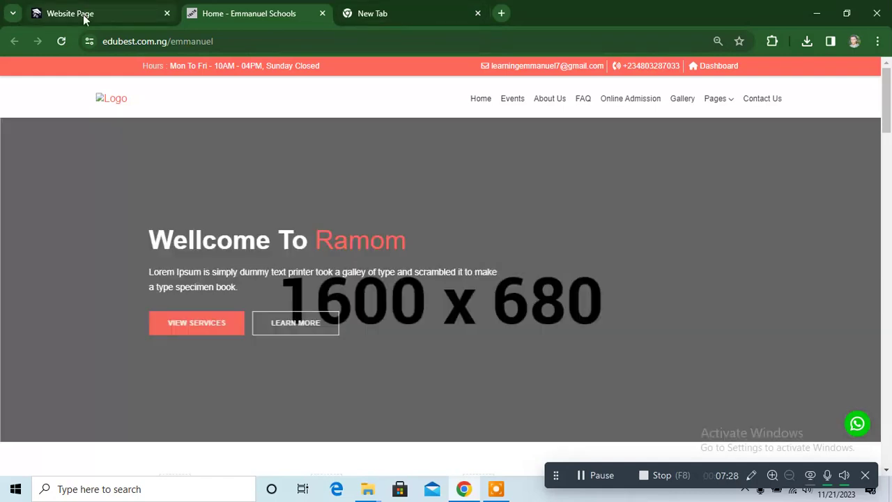
left_click(86, 13)
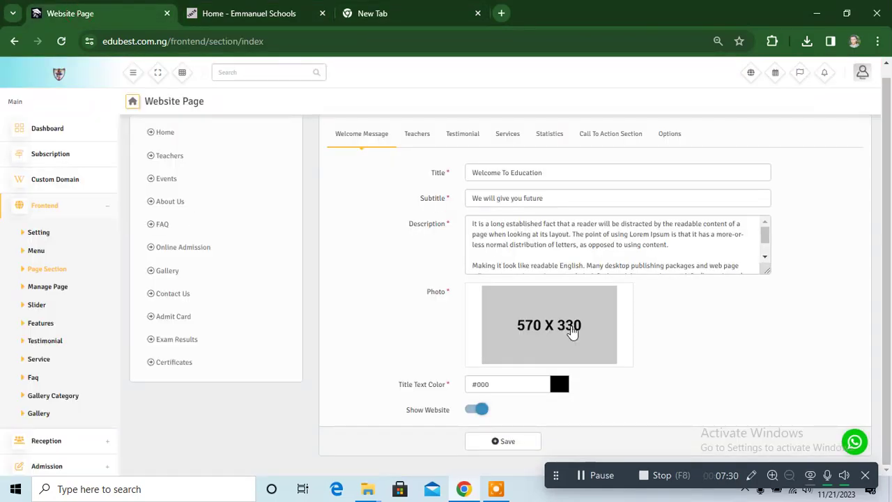
mouse_move(529, 368)
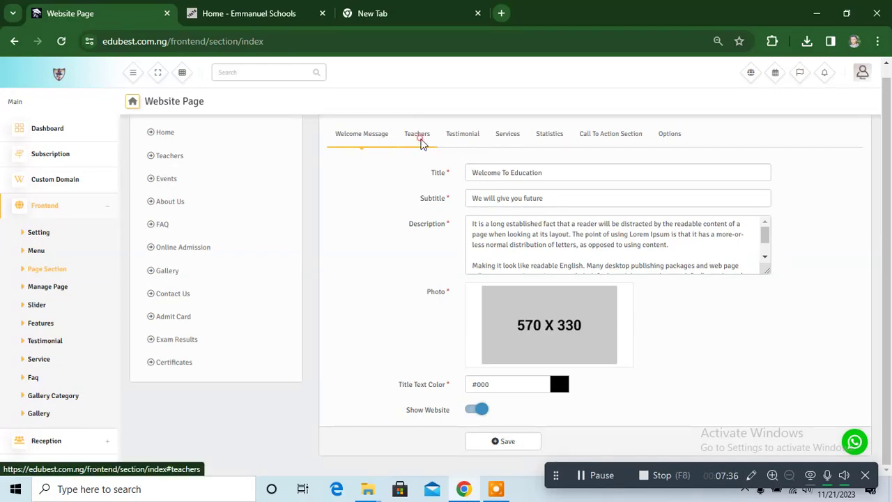
Compare the home page's Teachers section settings with the Experience Teachers Team block on the public homepage
left_click(421, 143)
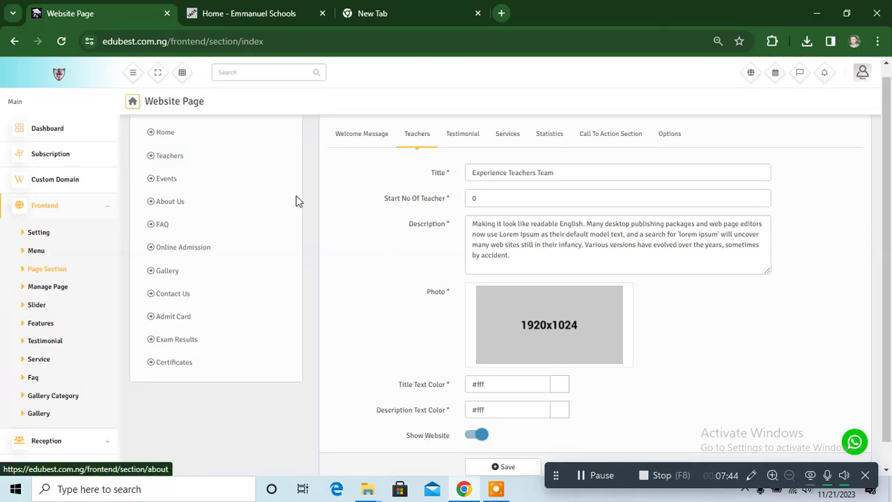
left_click(256, 13)
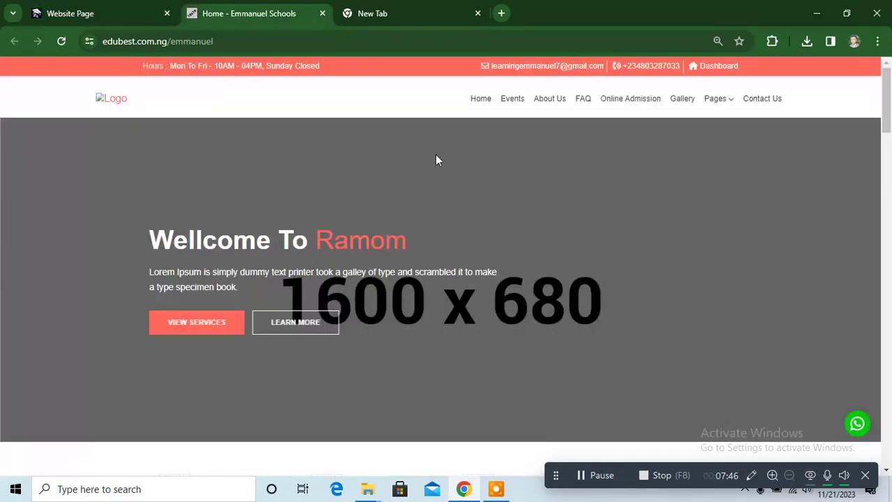
left_click(887, 153)
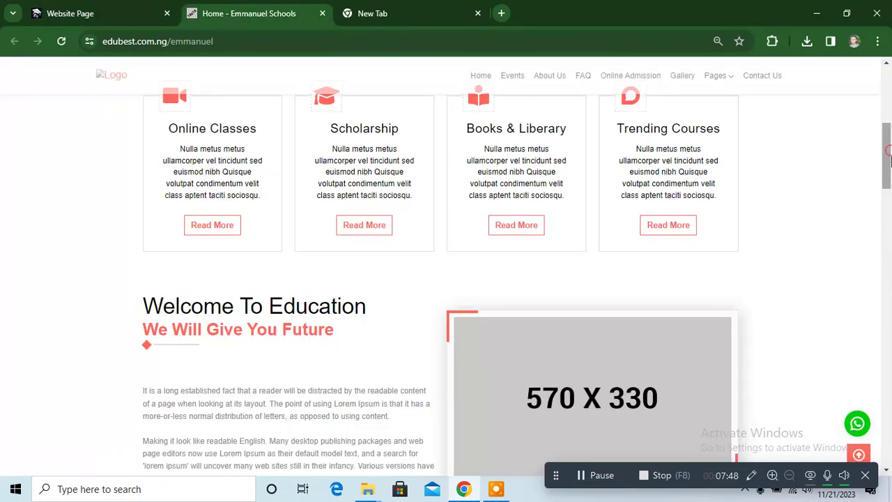
left_click_drag(890, 171, 891, 227)
mouse_move(395, 336)
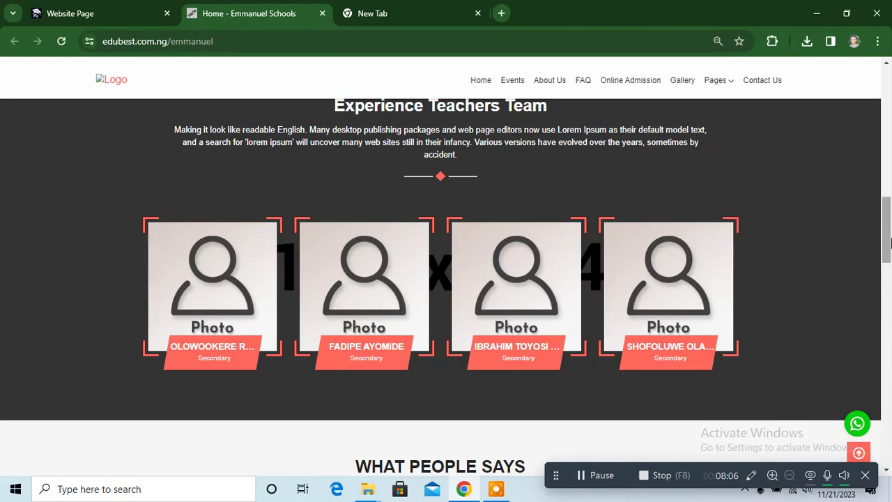
left_click_drag(886, 236, 816, 170)
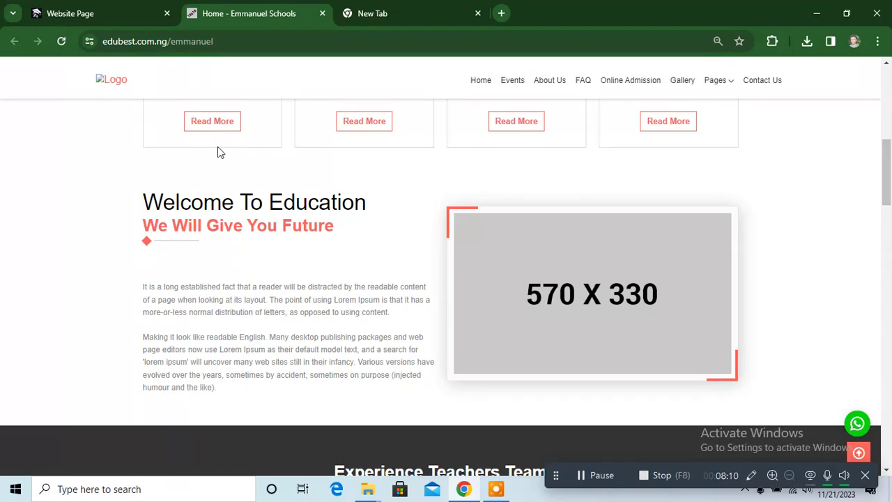
Move the Website Page browser tab behind the other tabs, and return to the school's public homepage
left_click(105, 9)
left_click_drag(114, 13, 390, 13)
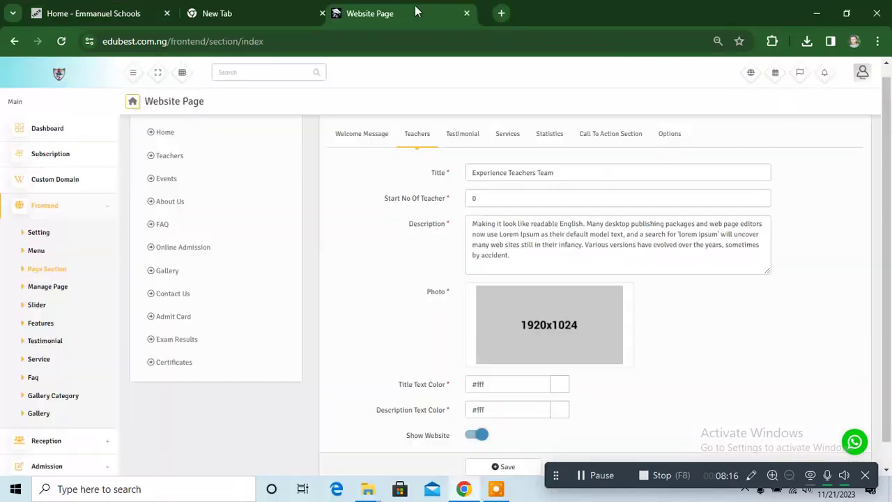
left_click(106, 17)
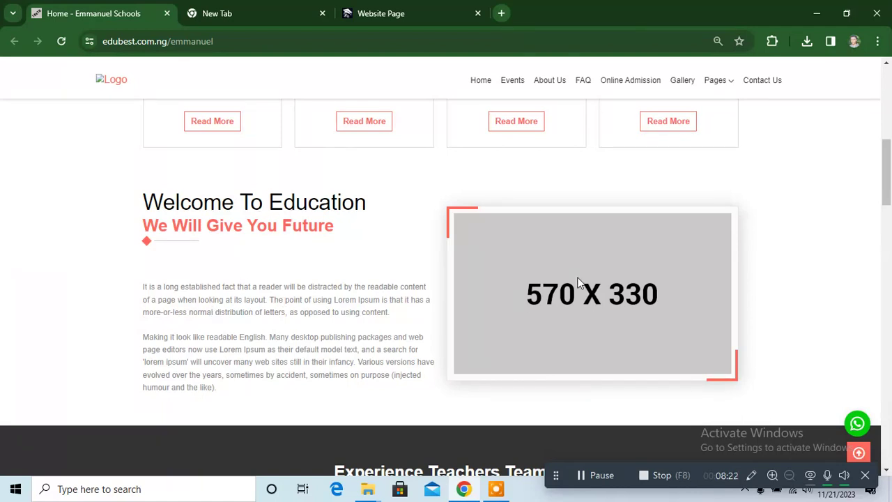
Compare the Welcome Message section settings with the Welcome To Education block on the public homepage
left_click(410, 9)
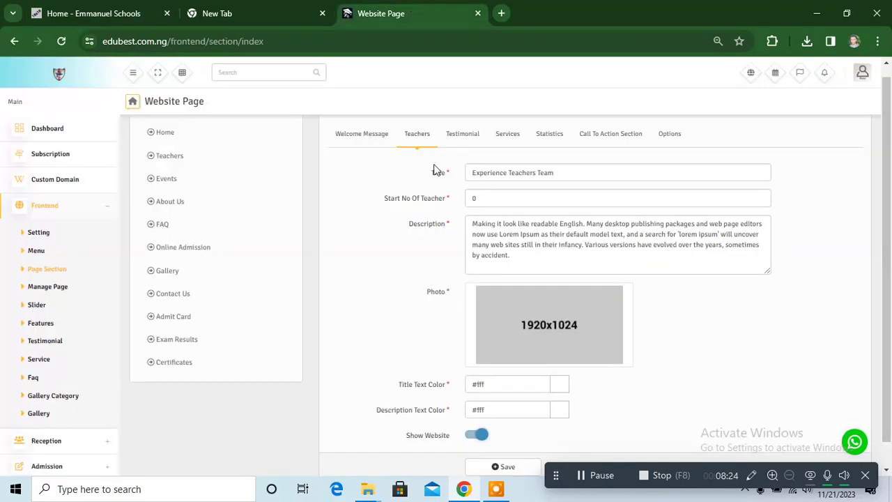
left_click(372, 142)
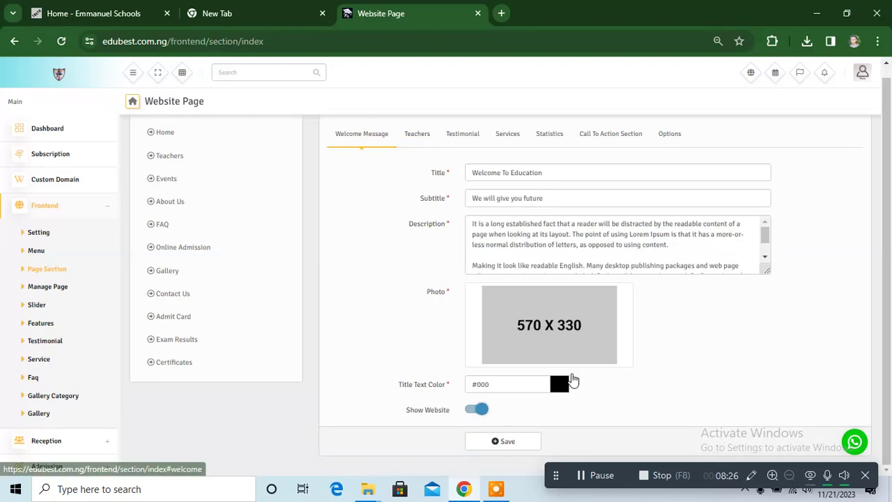
left_click(119, 9)
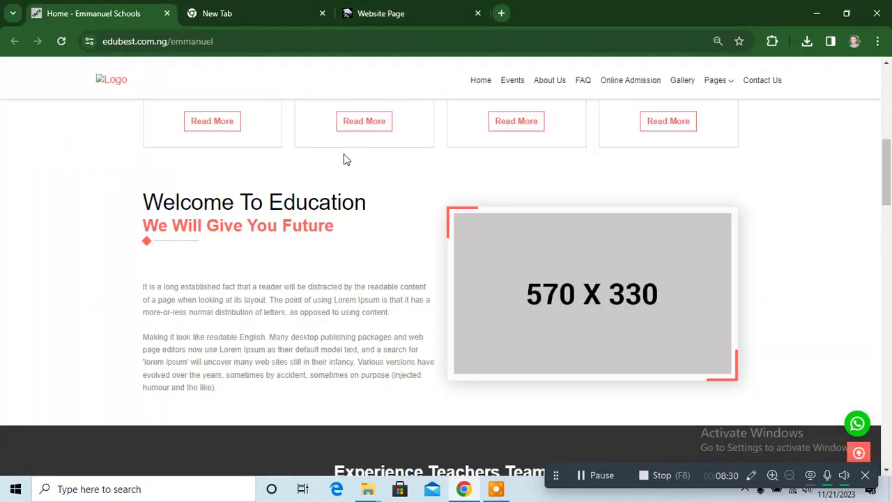
Compare the home page's Testimonial section settings with the What People Says block on the public homepage
left_click(398, 13)
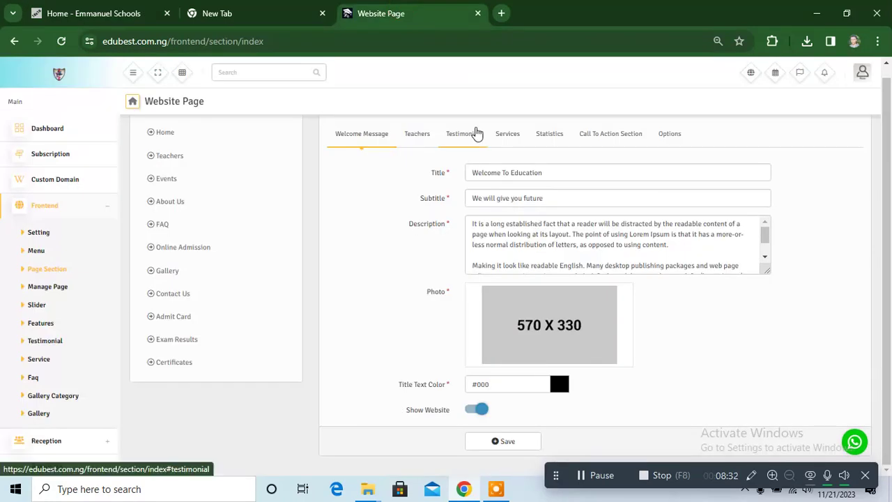
left_click(476, 133)
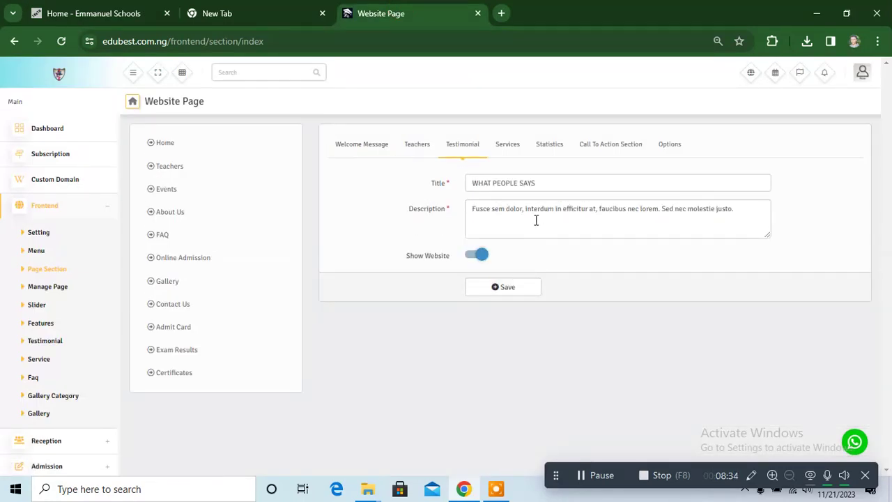
left_click(102, 16)
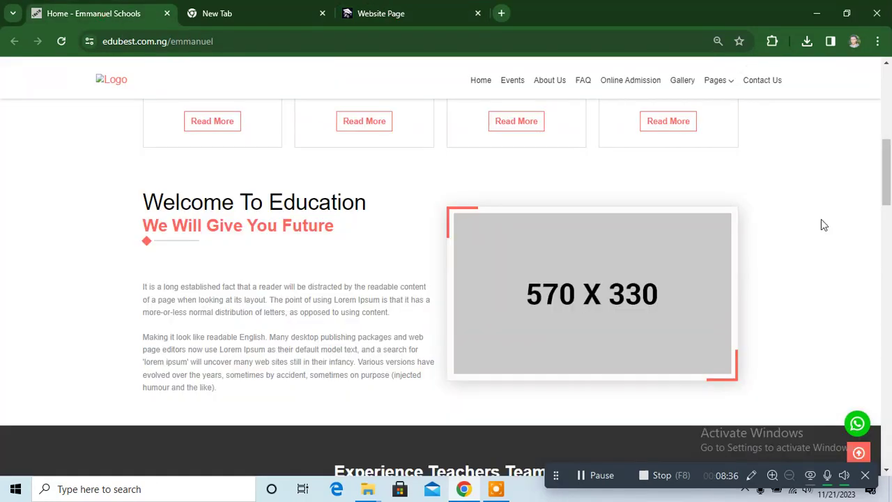
left_click_drag(887, 144, 885, 251)
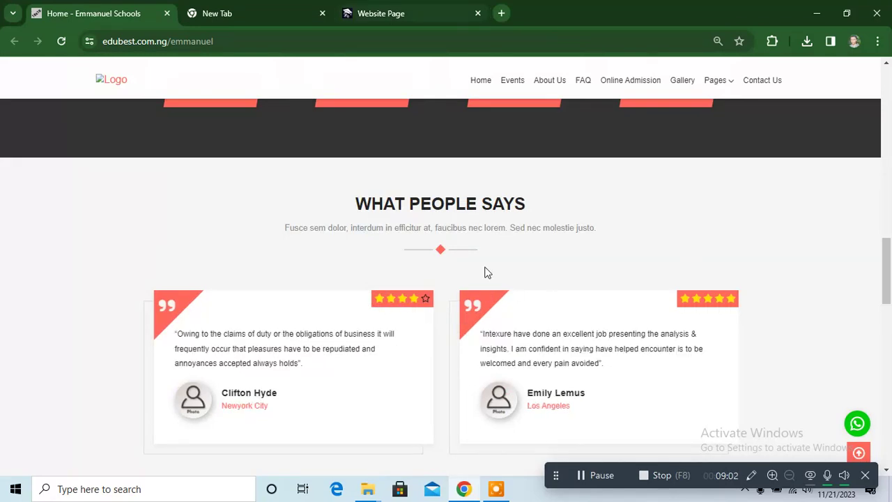
left_click(449, 11)
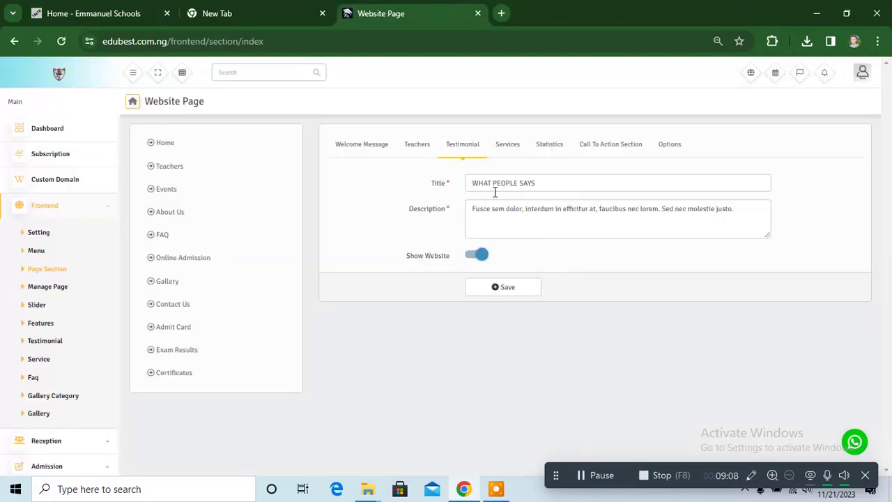
left_click_drag(550, 181, 502, 183)
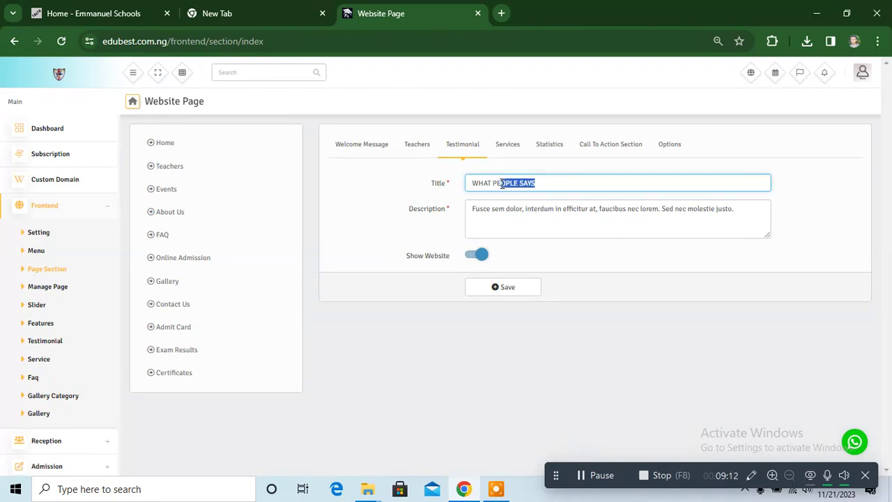
Compare the home page's Services section settings with the Why Choose Us block on the public homepage
left_click(504, 145)
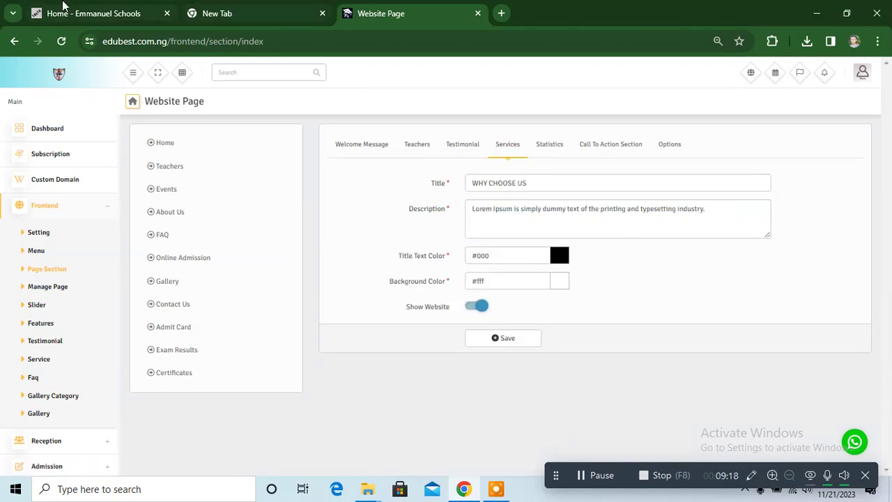
left_click(64, 9)
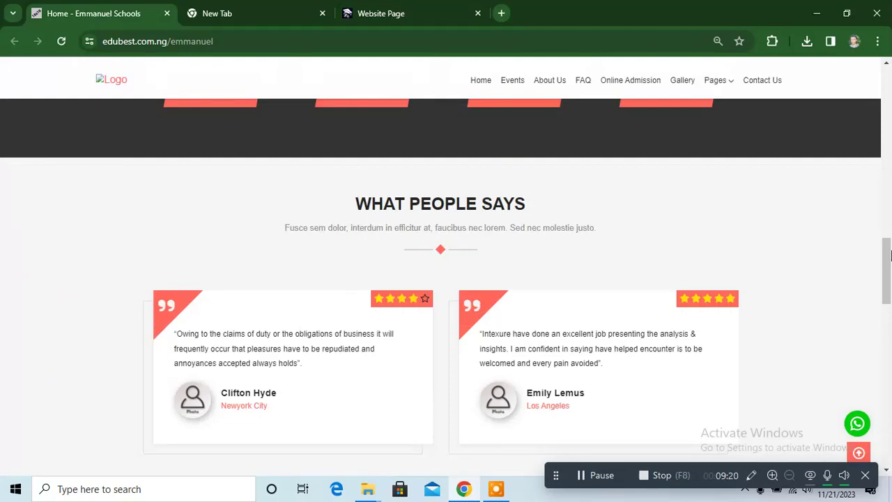
left_click(888, 268)
left_click_drag(889, 282, 890, 367)
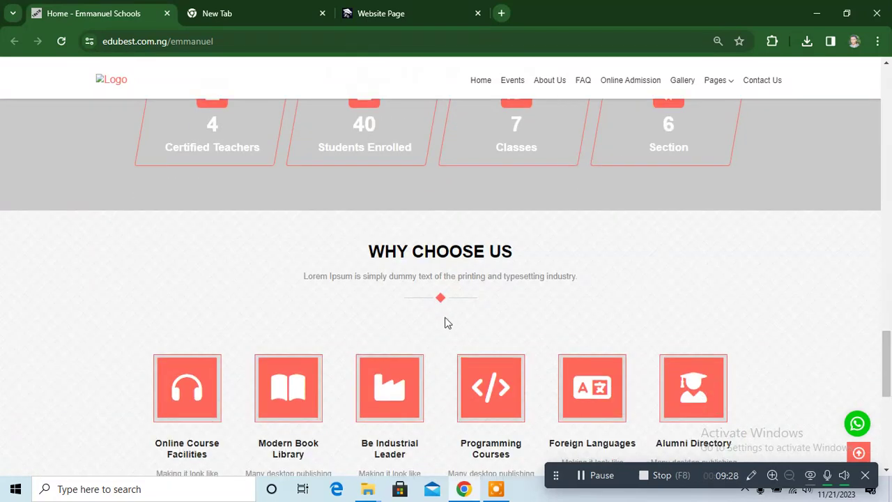
left_click_drag(889, 355, 889, 377)
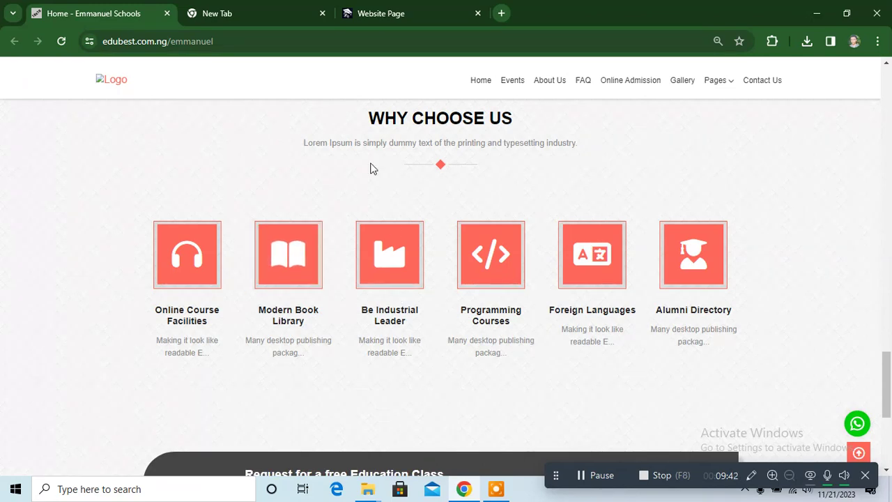
Compare the home page's Statistics section settings with the 20 Years Experience counters block on the public homepage
left_click(406, 11)
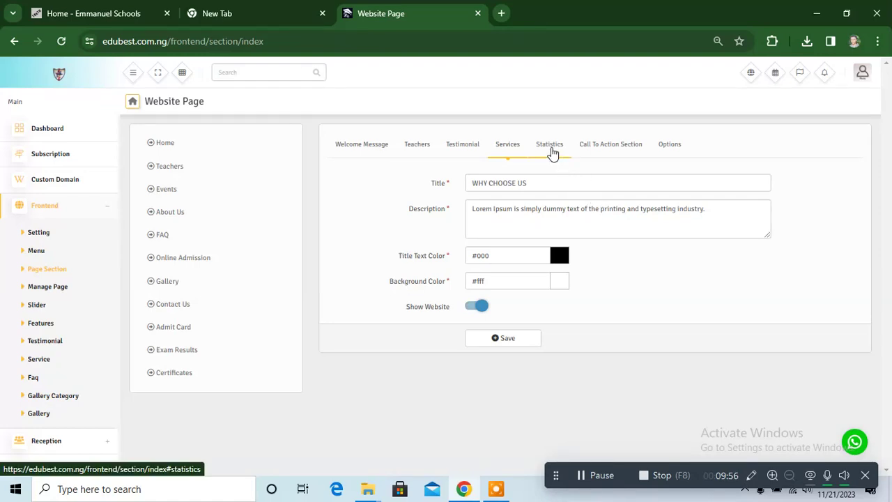
left_click(551, 150)
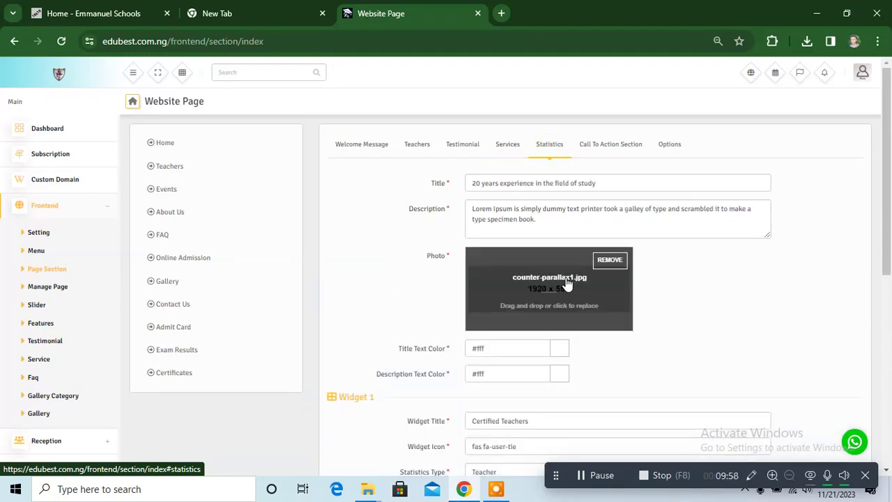
scroll(888, 233, "down", 1)
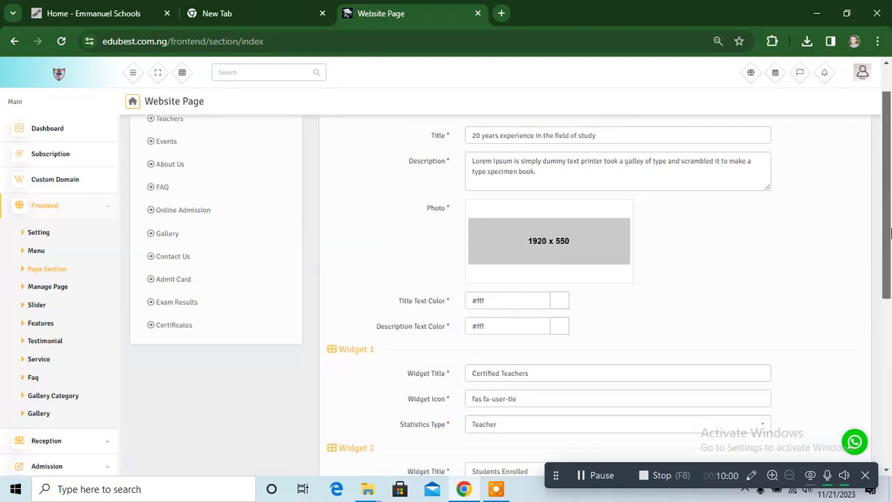
scroll(888, 234, "up", 1)
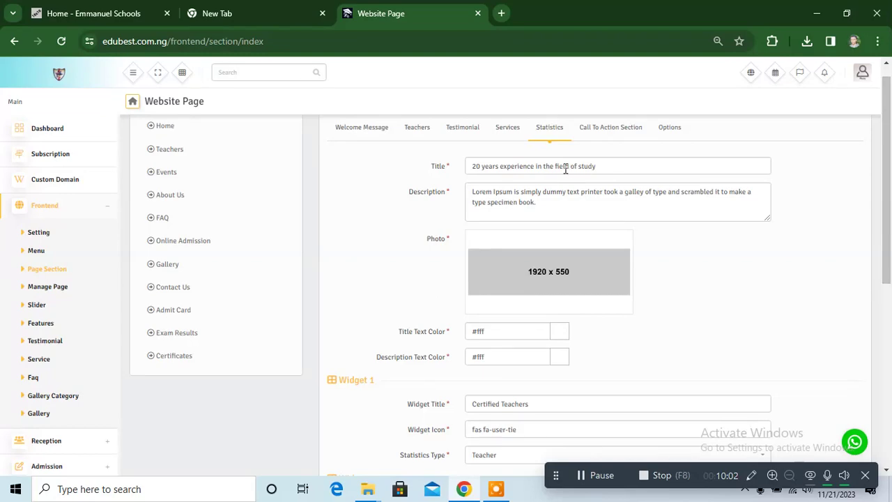
left_click(108, 13)
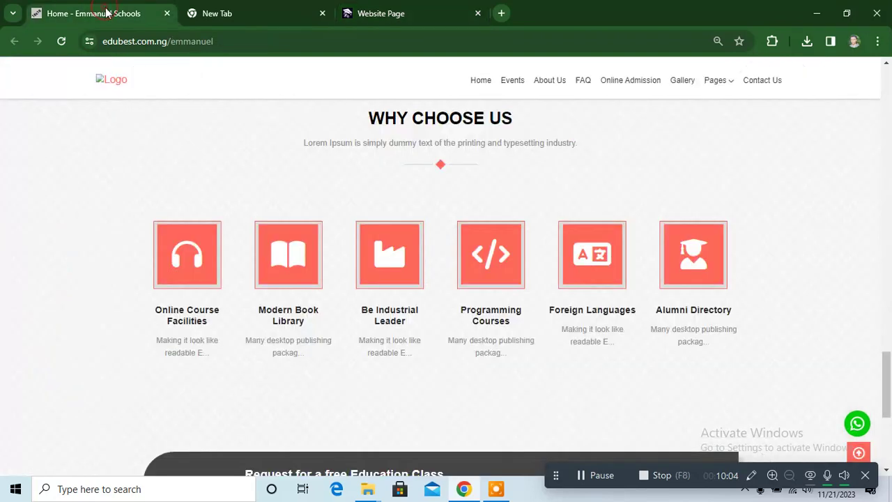
left_click_drag(888, 409, 888, 364)
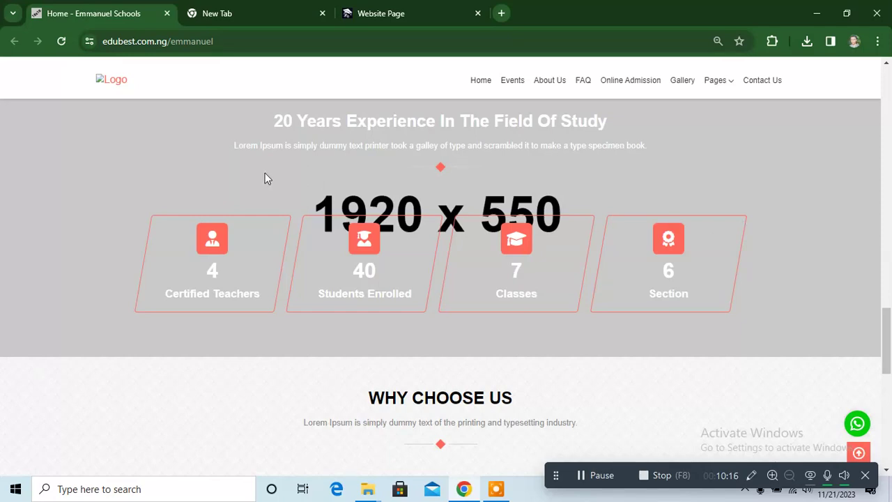
left_click(578, 478)
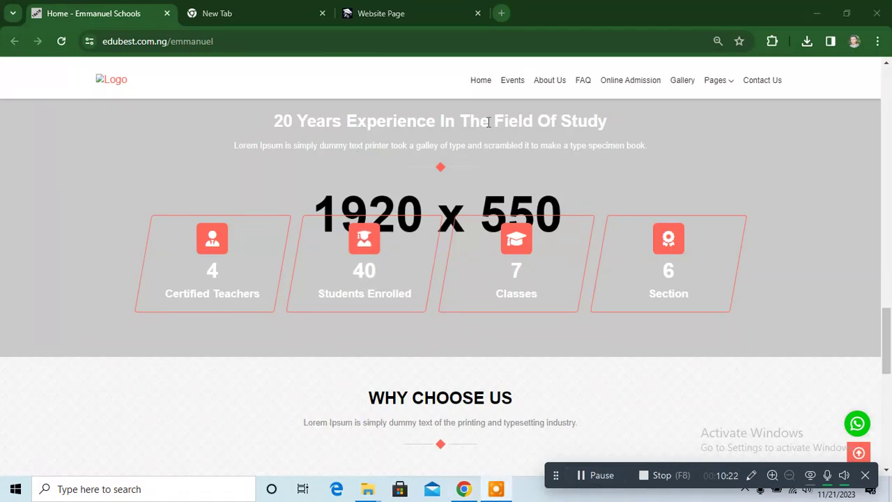
left_click(406, 24)
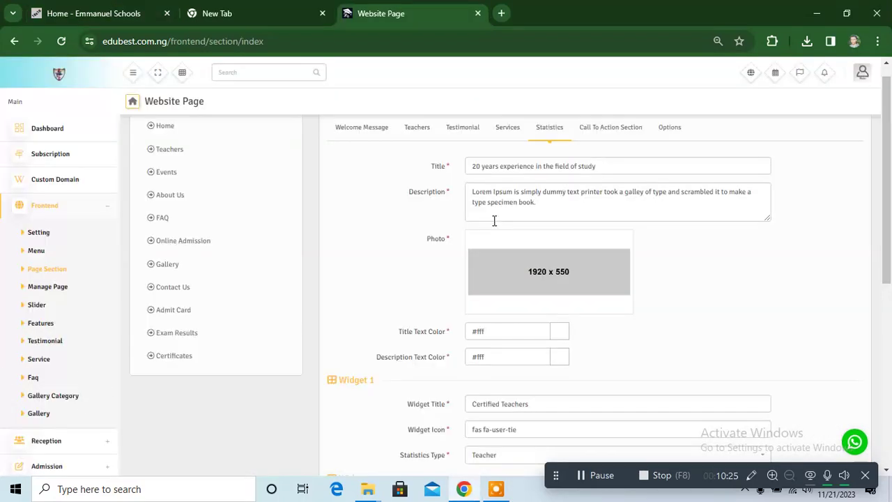
Review the home page's Call To Action Section and Options settings, and return to its Welcome Message settings
left_click(610, 128)
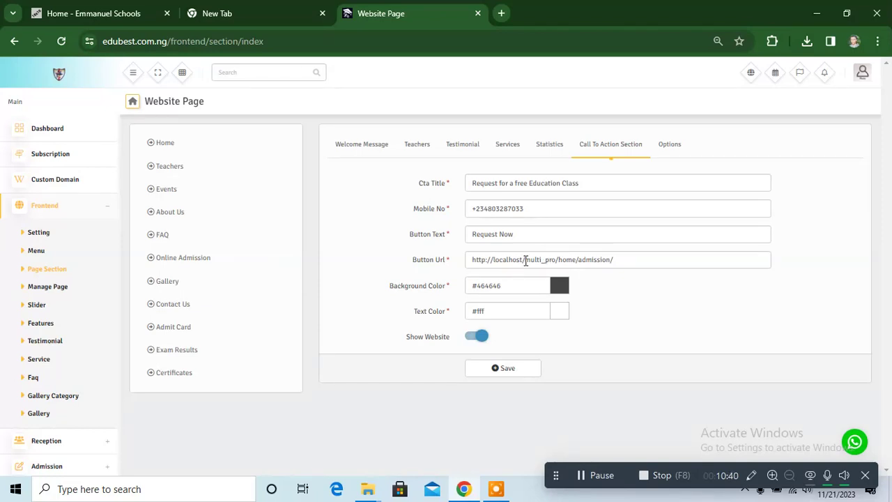
left_click(670, 149)
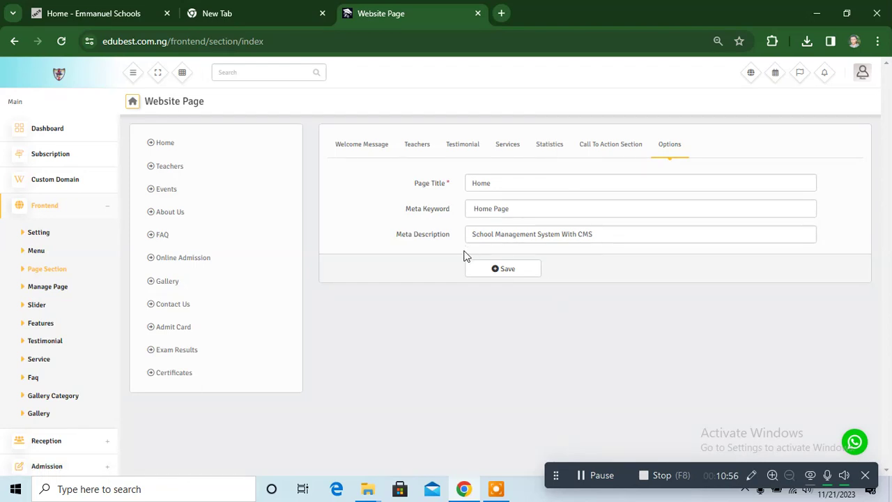
left_click(165, 147)
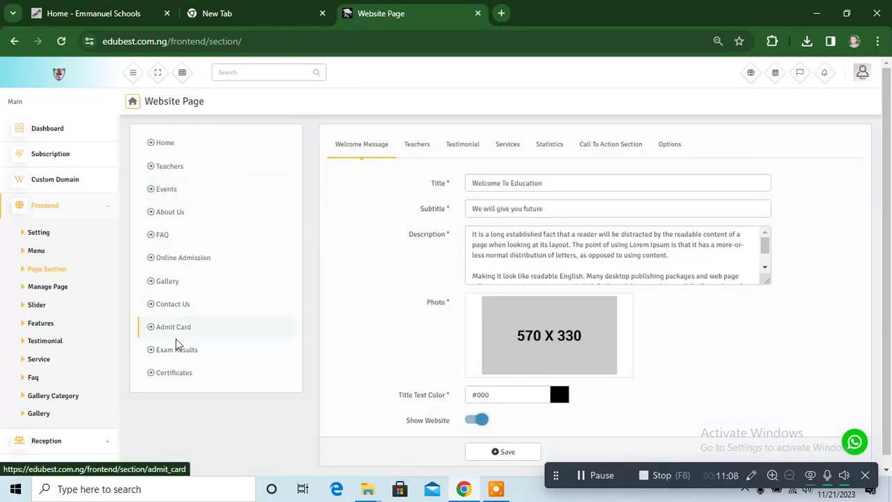
Examine the Contact Us page section's settings, from the box title and photo to the contact details and map iframe
left_click(173, 310)
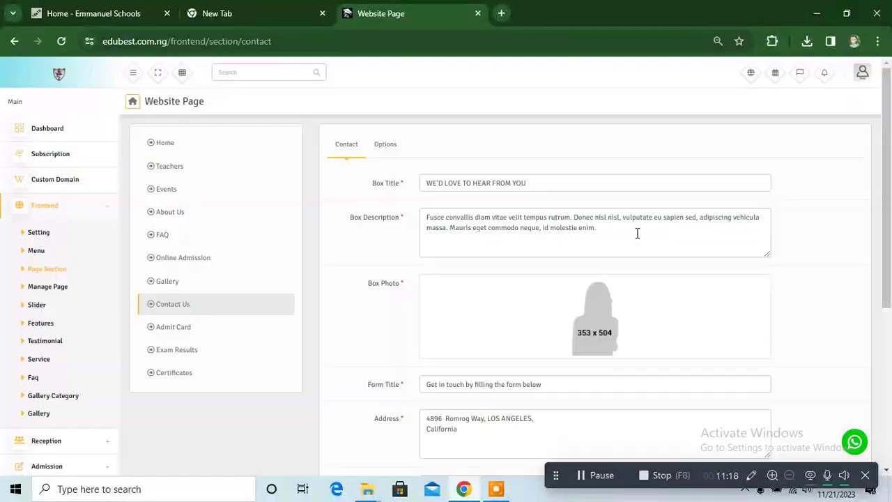
left_click_drag(890, 159, 889, 202)
scroll(662, 344, "down", 2)
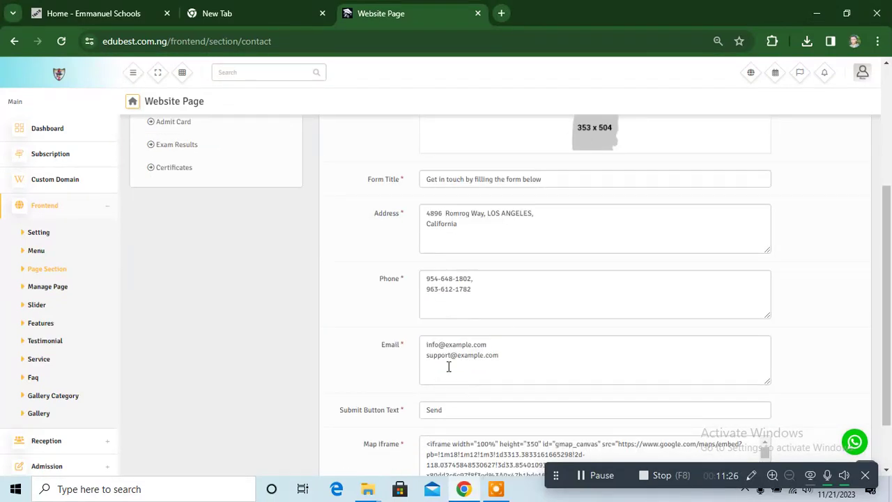
scroll(686, 345, "down", 1)
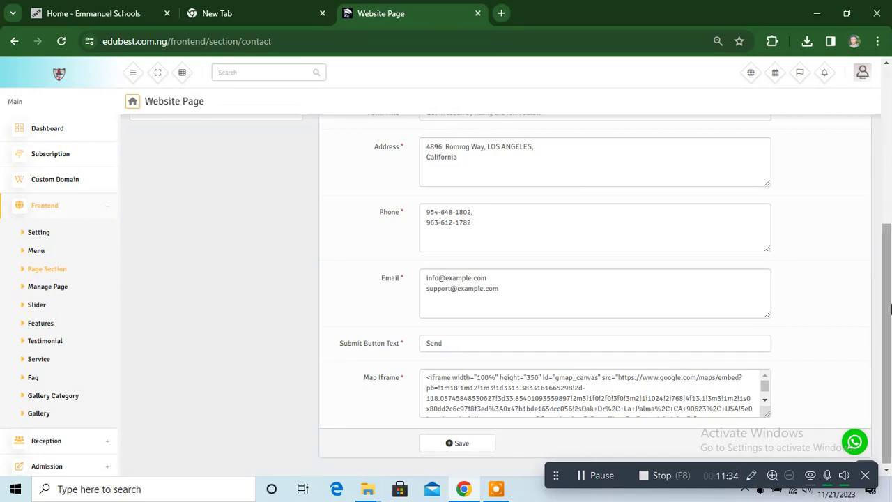
scroll(883, 303, "down", 1)
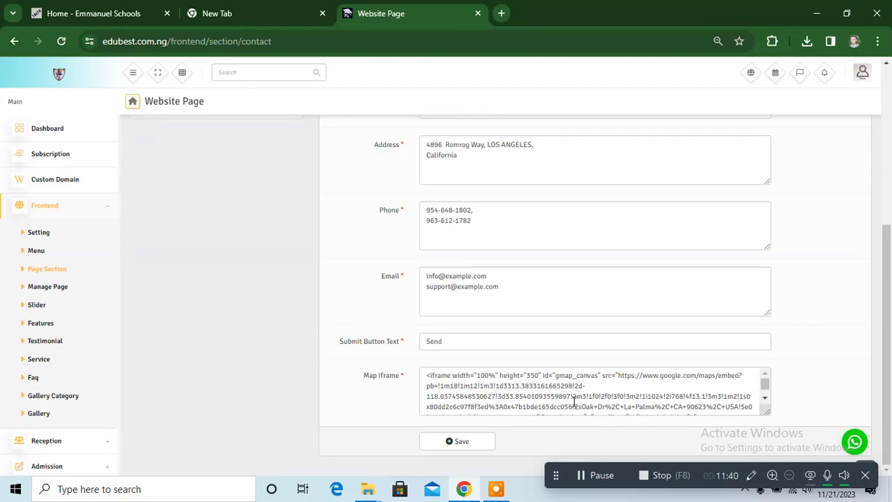
left_click(765, 396)
scroll(765, 394, "up", 2)
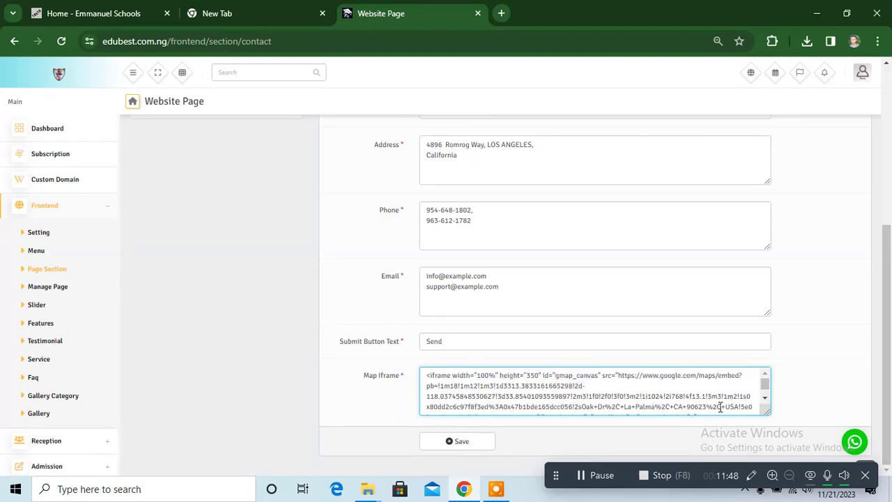
left_click_drag(882, 360, 889, 198)
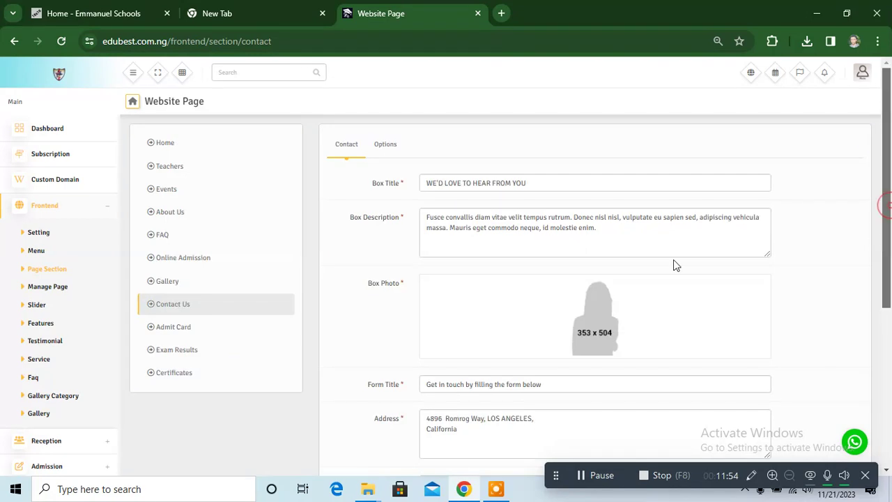
Review the Contact Us page's title, banner and meta options, and open the Admit Card page settings
left_click(379, 146)
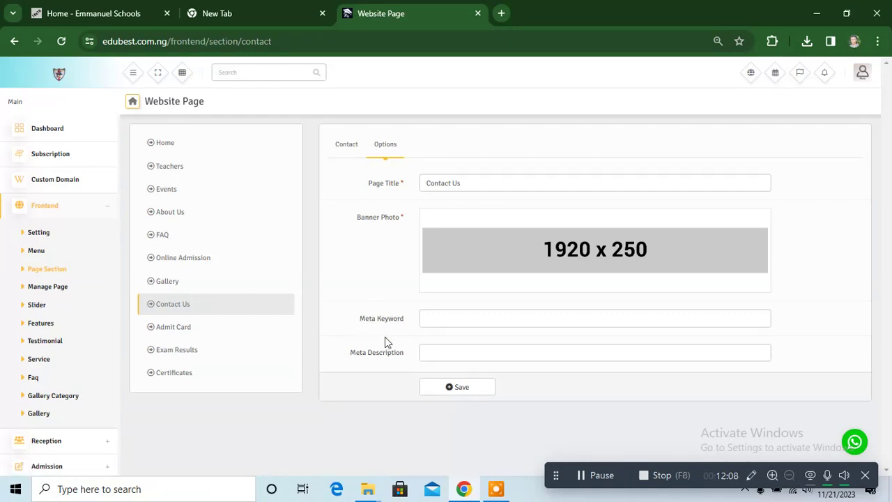
left_click(167, 326)
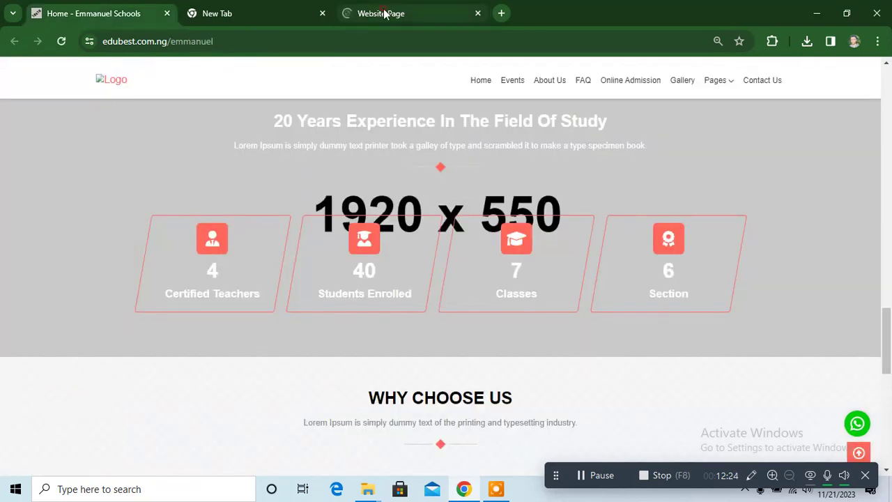
left_click(383, 14)
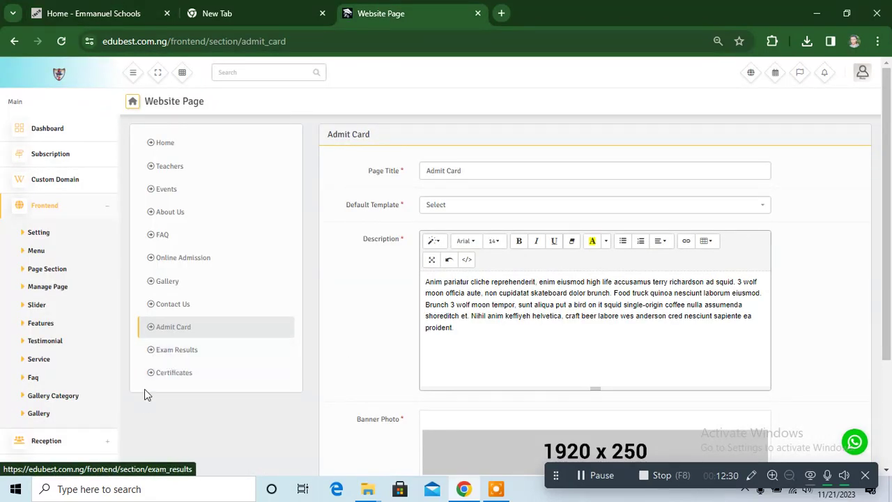
Compare the Frontend slider list with the rotating banner slides on the school's public homepage
left_click(26, 312)
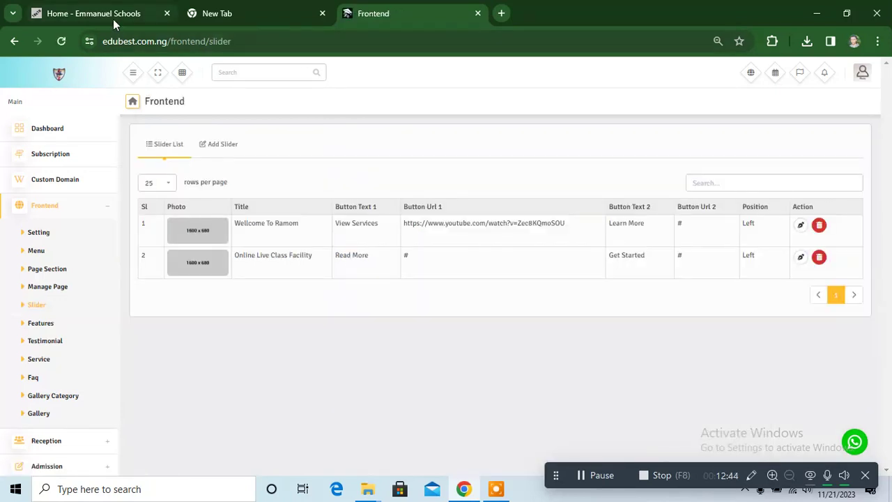
left_click(115, 24)
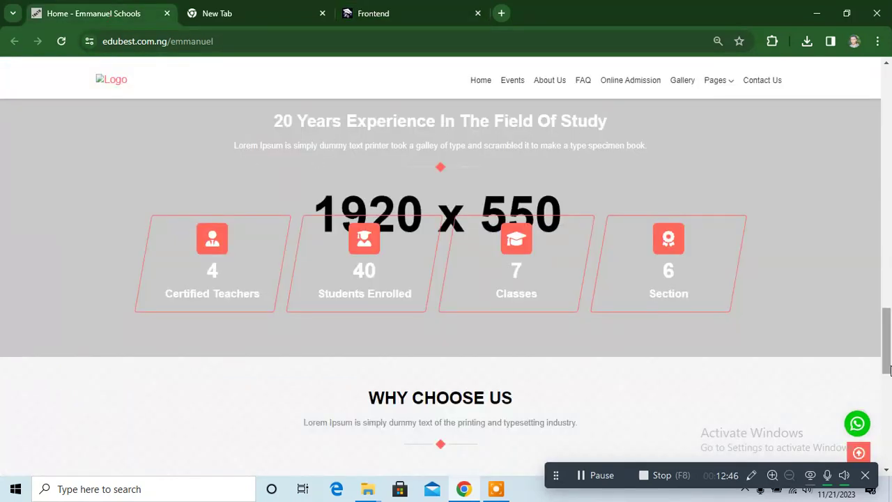
left_click_drag(887, 360, 888, 101)
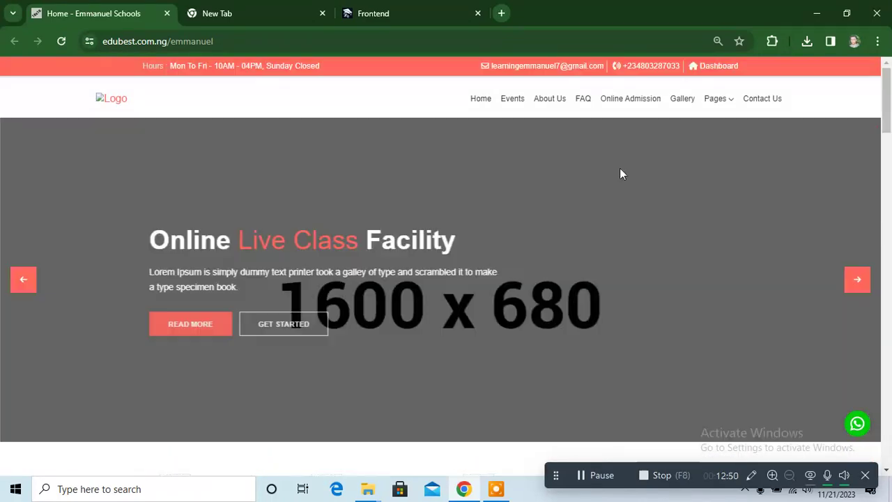
left_click(857, 280)
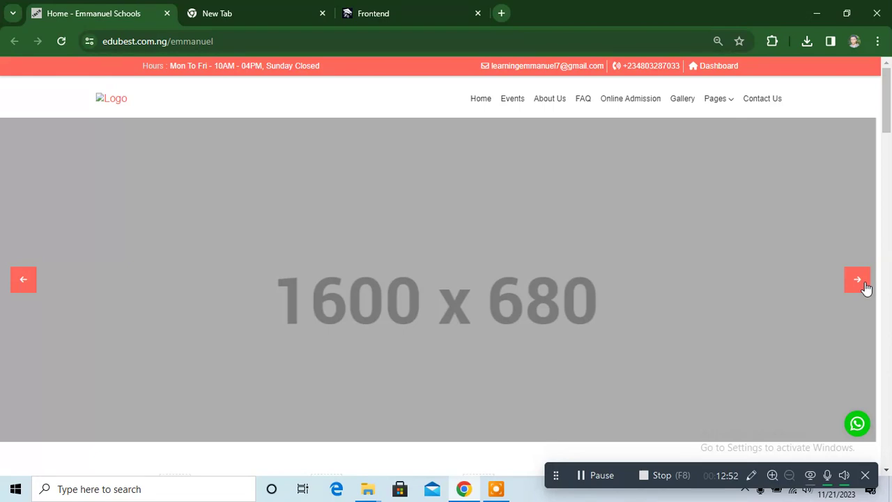
left_click(863, 287)
left_click(864, 288)
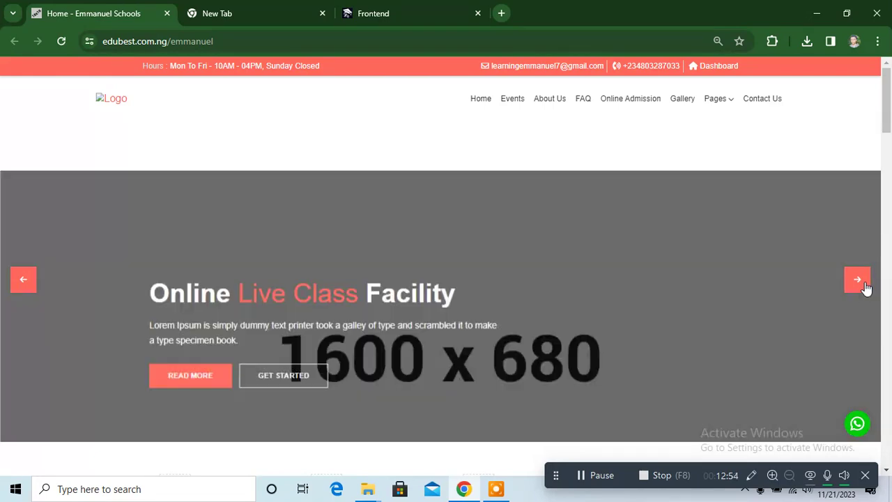
Cycle through the public homepage's banner slides and check their titles and buttons against the slider list entries
left_click(864, 288)
left_click(864, 288)
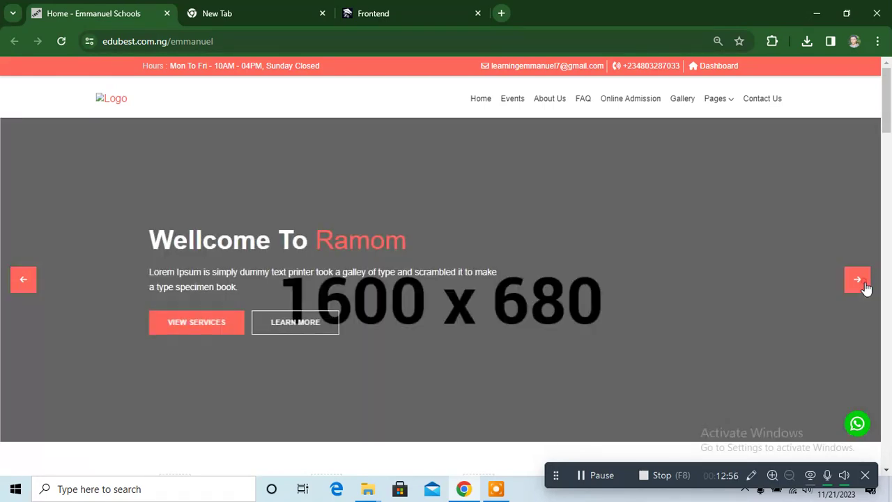
left_click(864, 288)
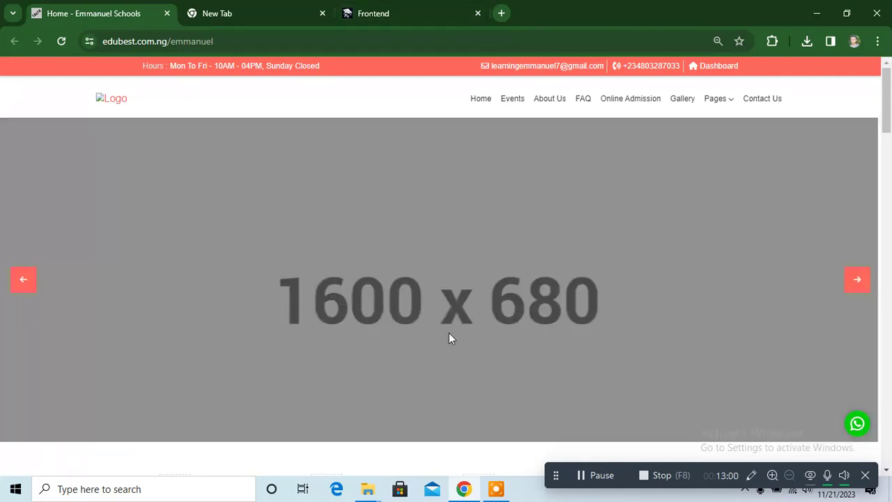
left_click(391, 13)
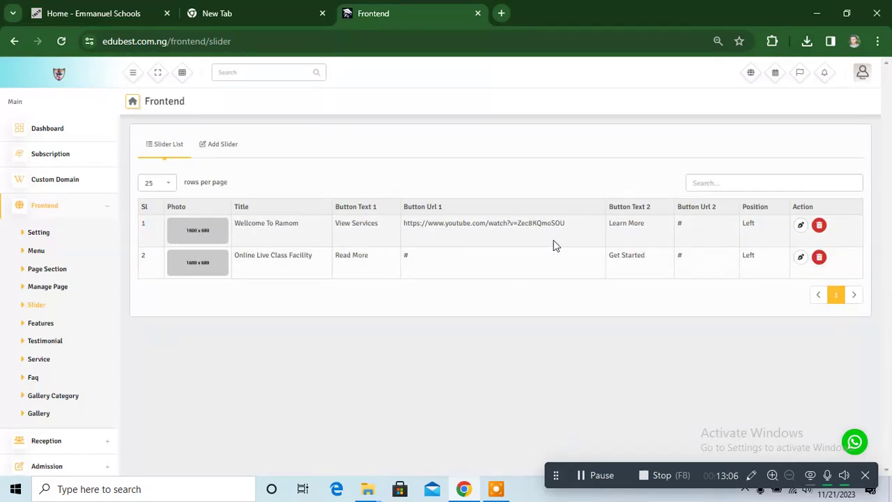
left_click(109, 10)
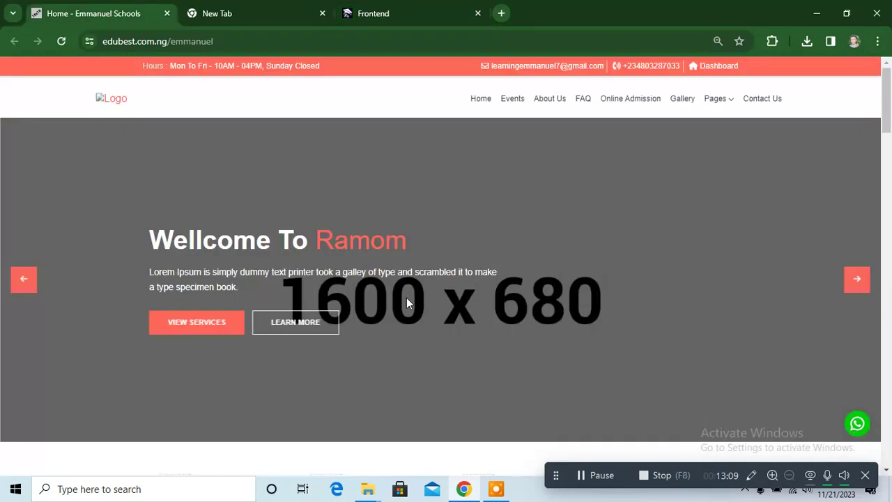
left_click(856, 282)
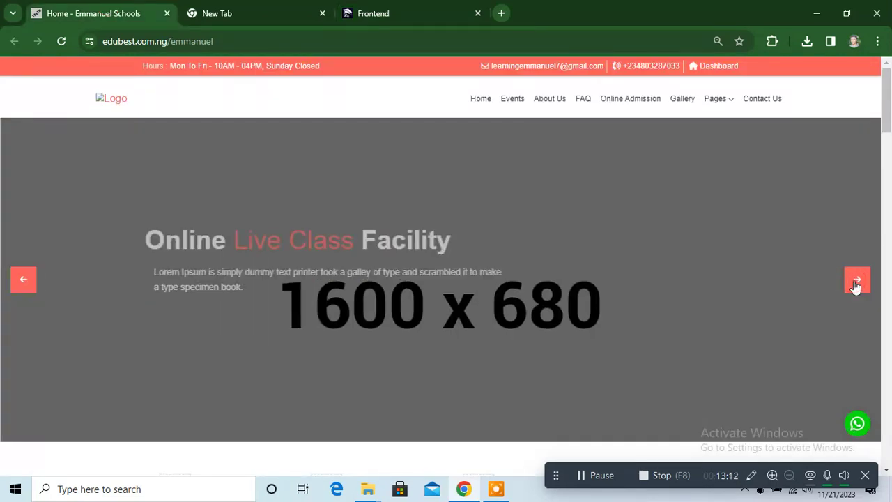
left_click(856, 282)
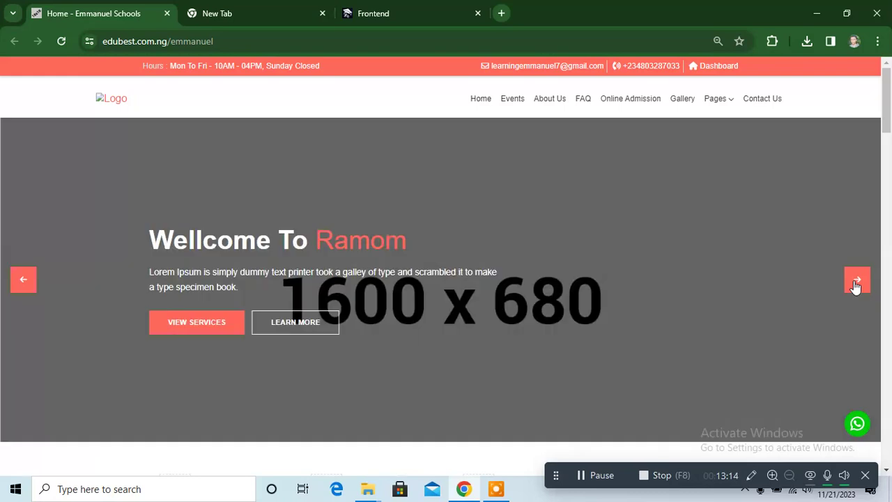
left_click(855, 283)
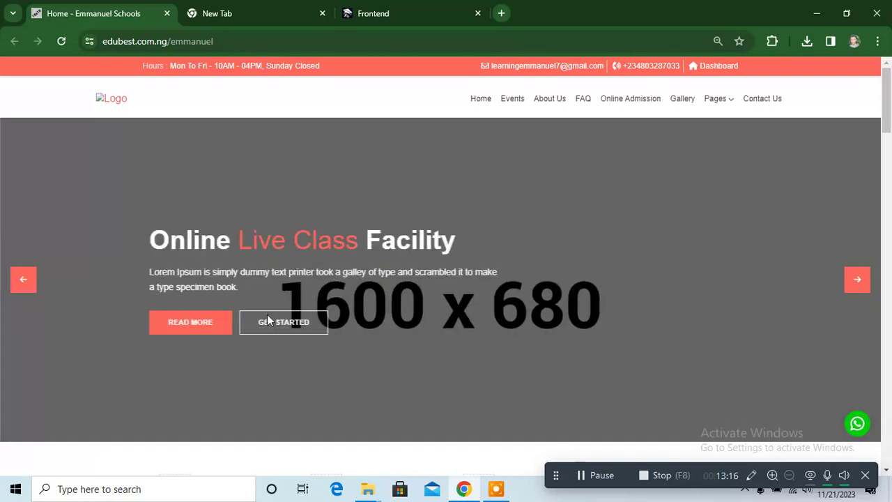
left_click(862, 283)
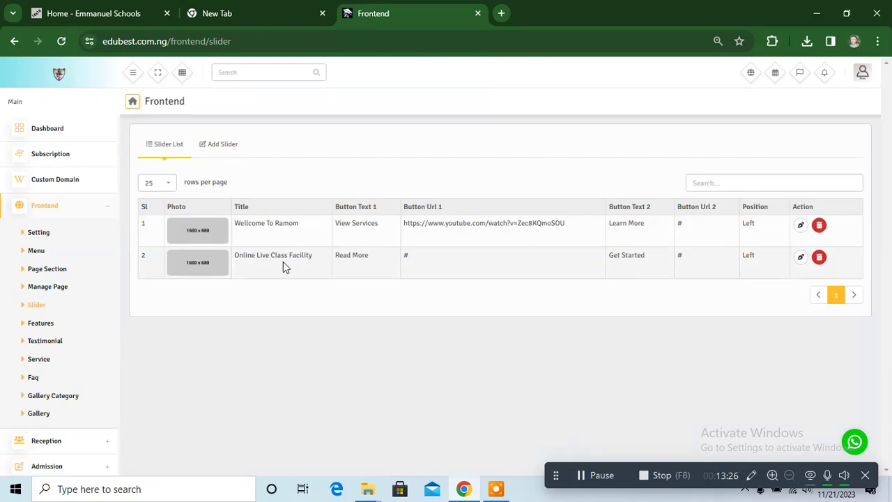
Open the blank form for adding a slider and review its fields from the title to the photo upload
left_click(229, 147)
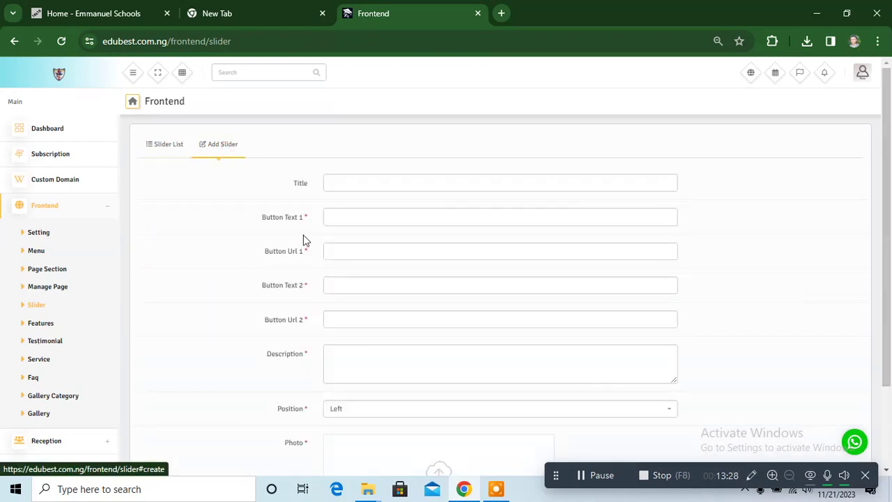
scroll(890, 213, "down", 2)
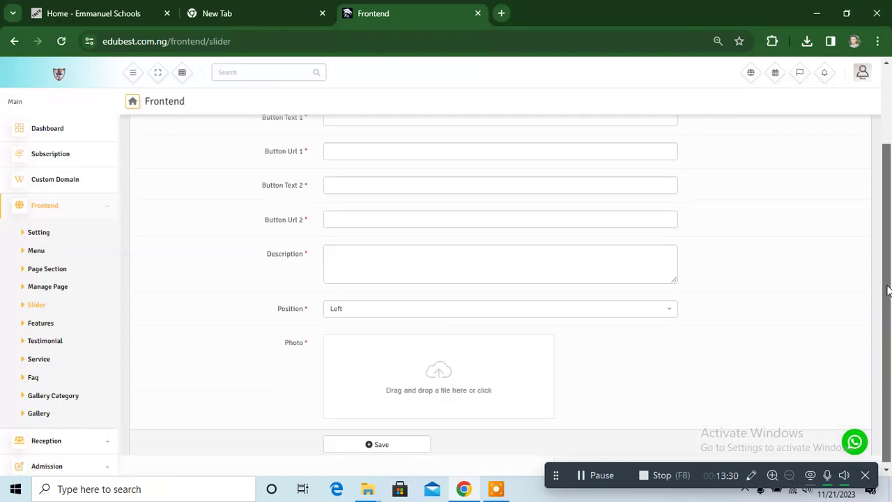
scroll(889, 198, "up", 1)
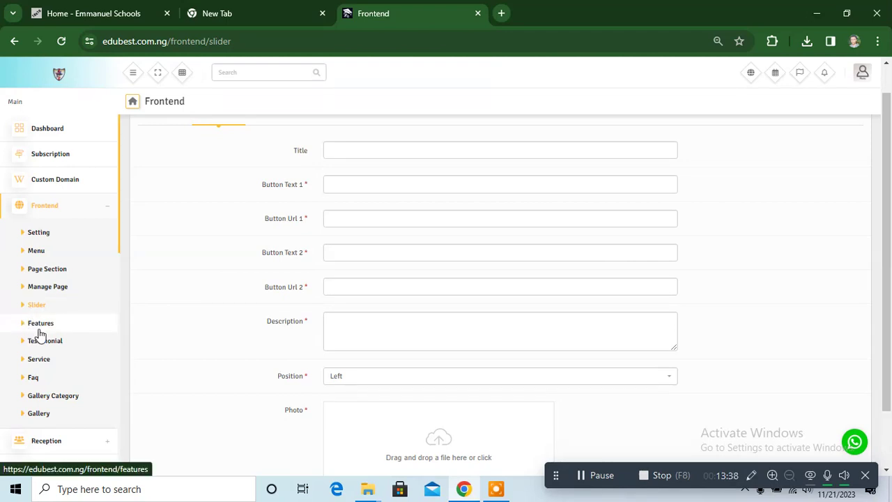
Review the Frontend features list and the form for adding features, and compare them with the sections on the public homepage
left_click(39, 330)
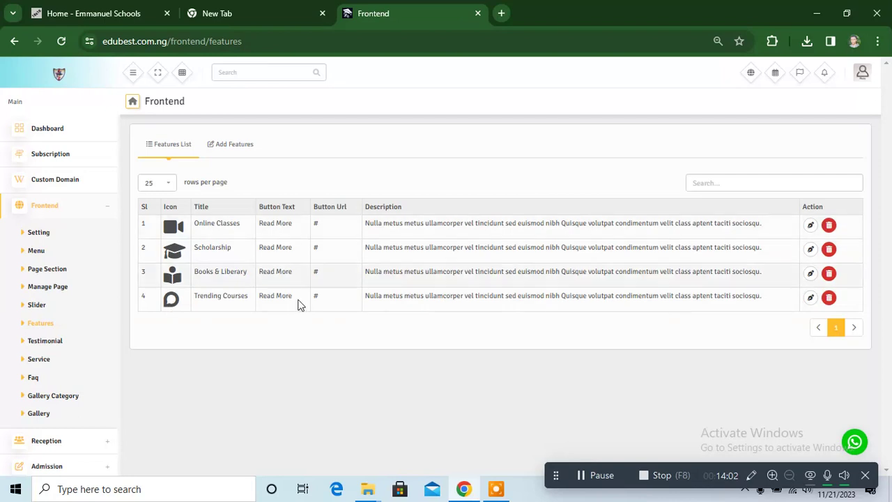
left_click(237, 146)
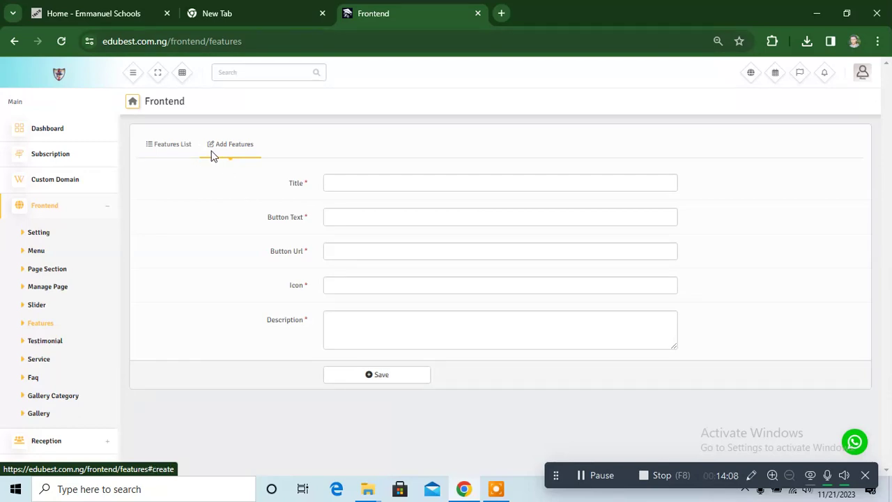
left_click(103, 14)
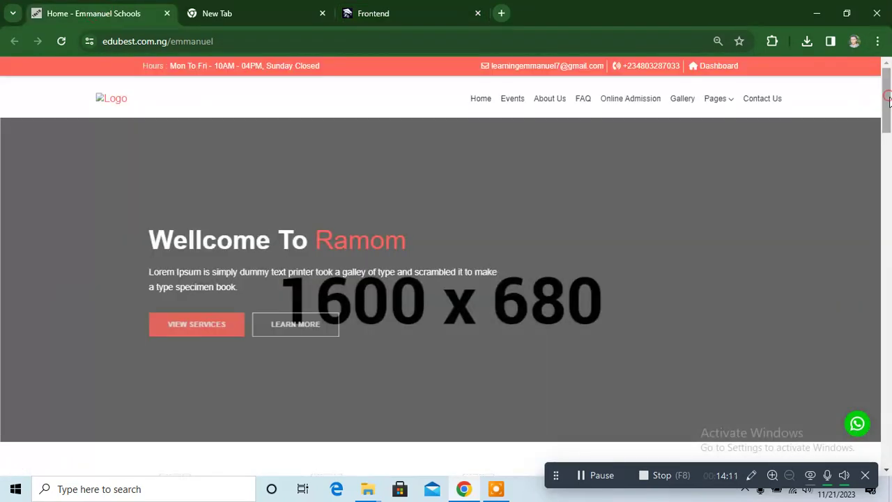
left_click_drag(887, 100, 887, 370)
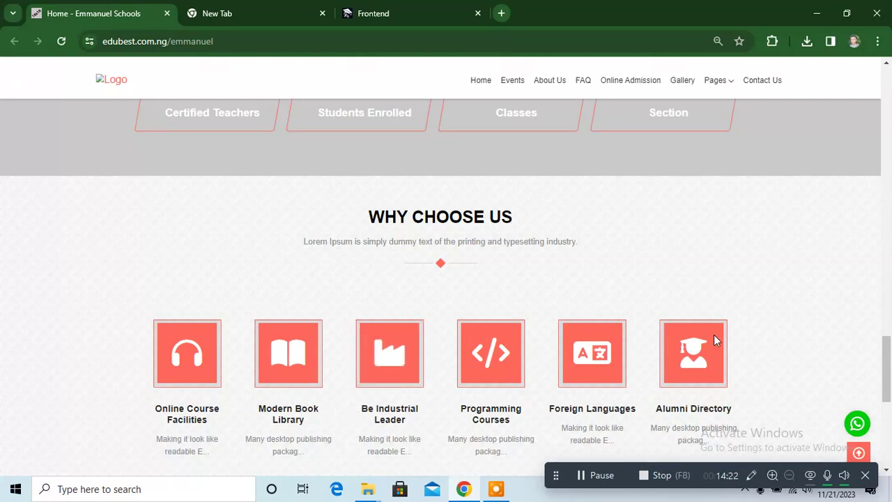
left_click(338, 10)
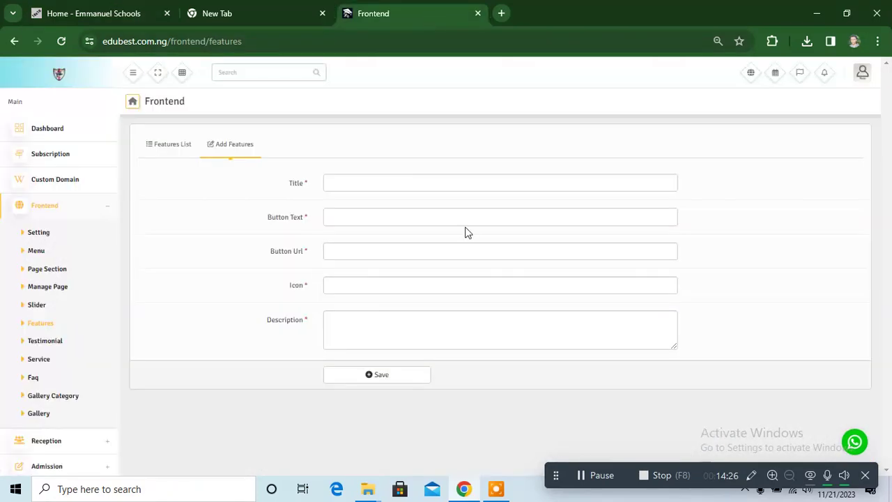
left_click(169, 145)
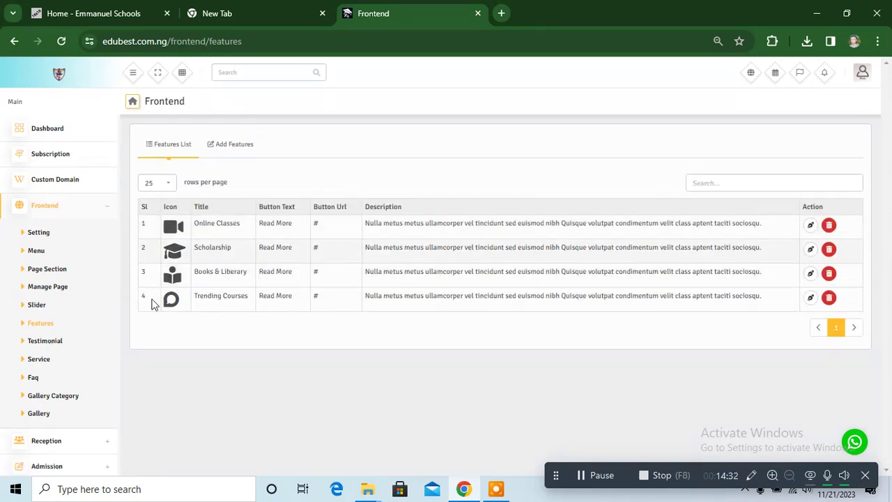
Review the Frontend testimonial list and the service list with their titles, icons and descriptions
left_click(59, 344)
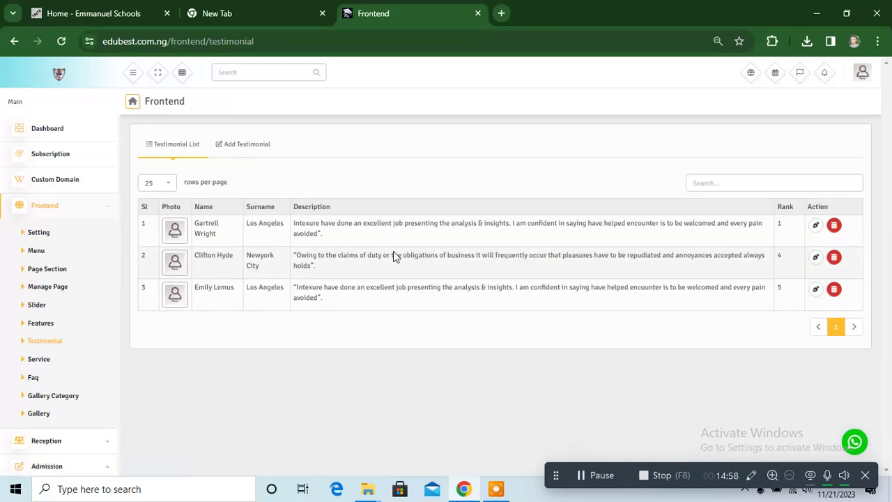
left_click(39, 361)
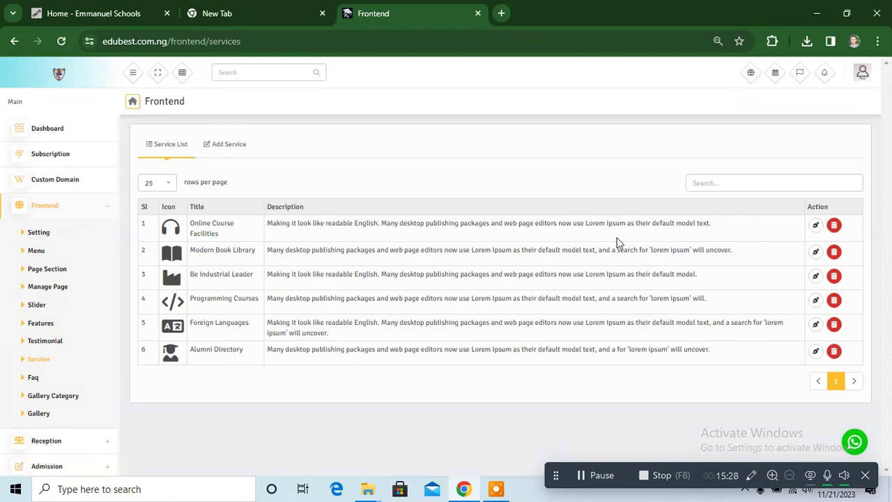
left_click(642, 478)
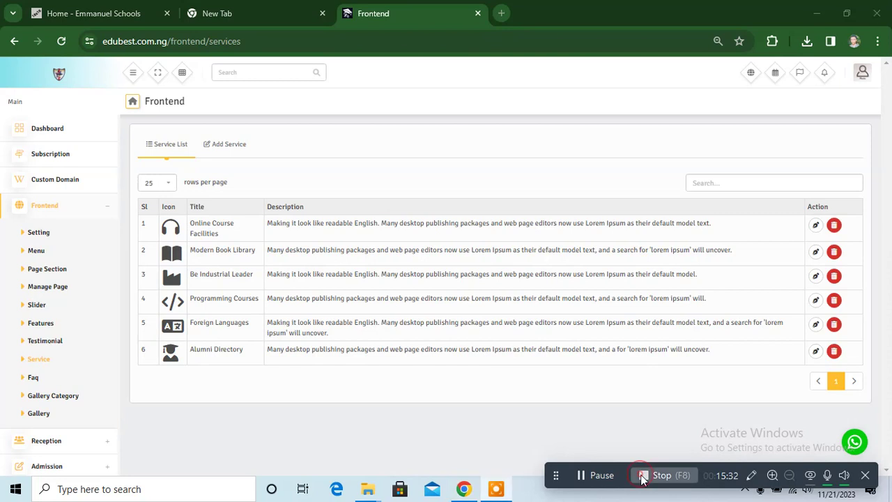